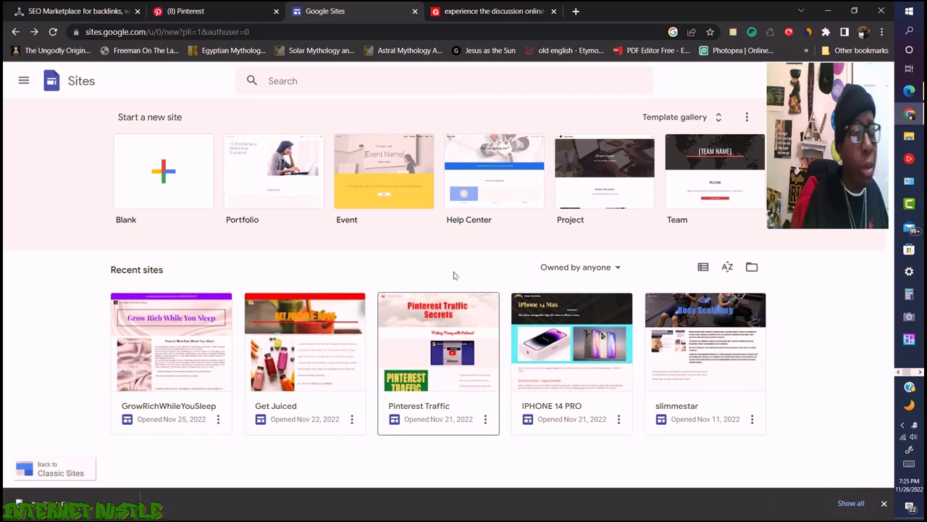
Step: Create a new blank site and delete the page title text box from its header
click(158, 194)
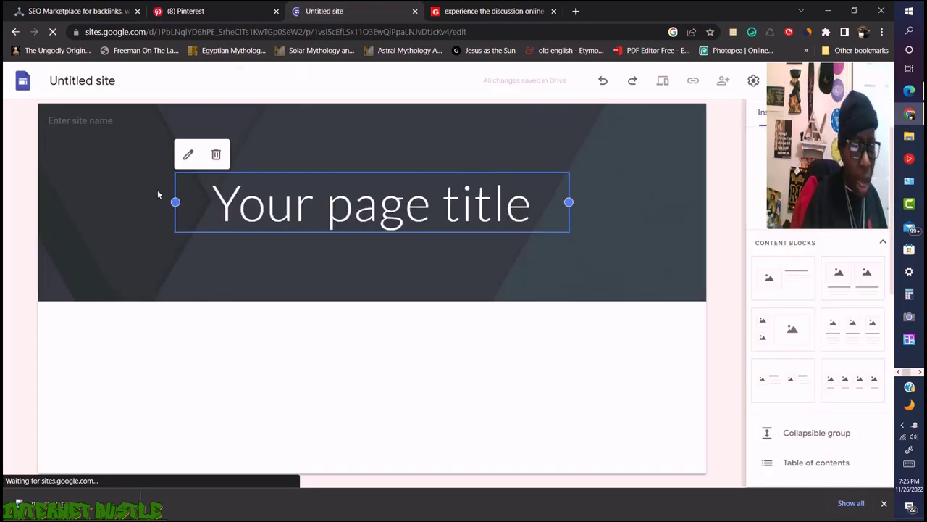
mouse_move(101, 252)
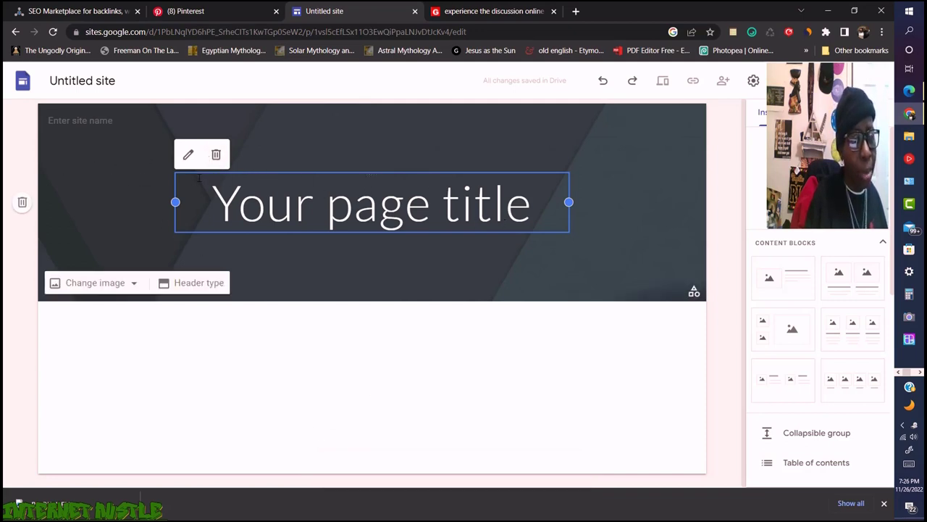
click(216, 154)
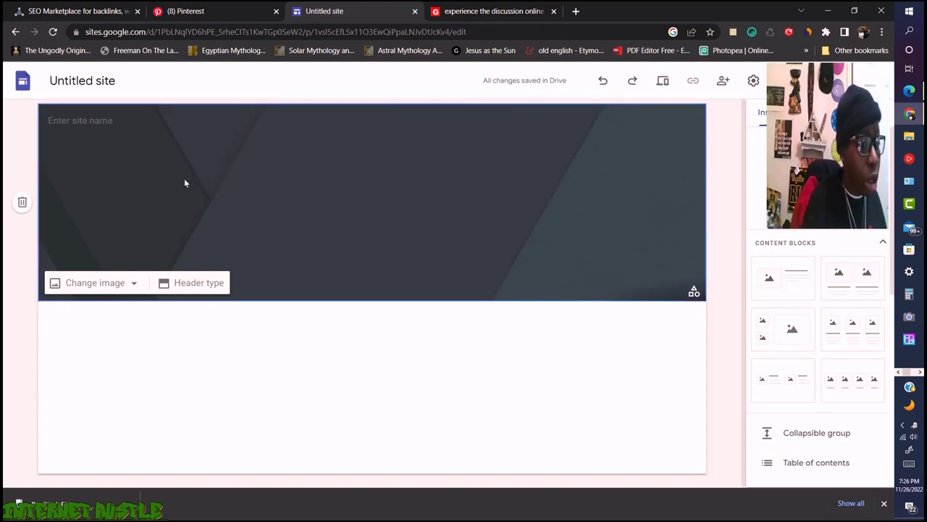
Step: Upload the picture of a row of books as the header's background image
click(93, 284)
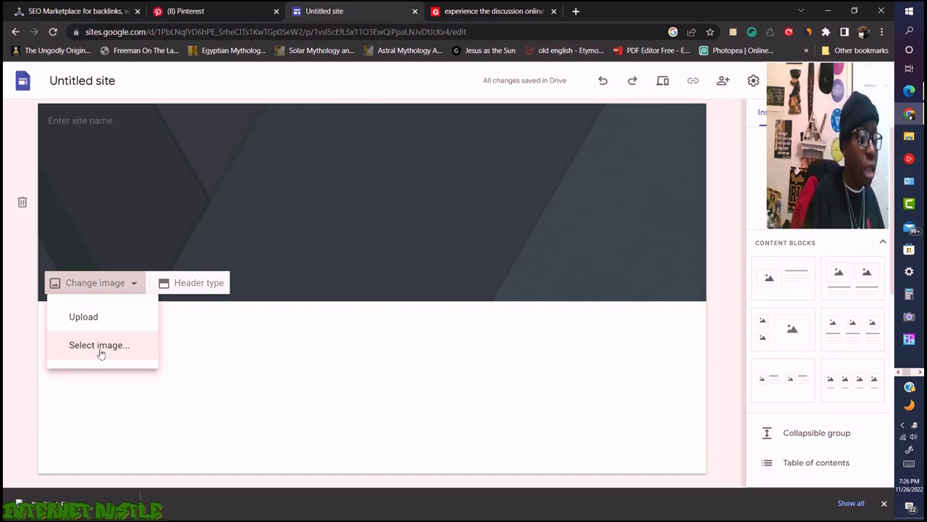
click(84, 317)
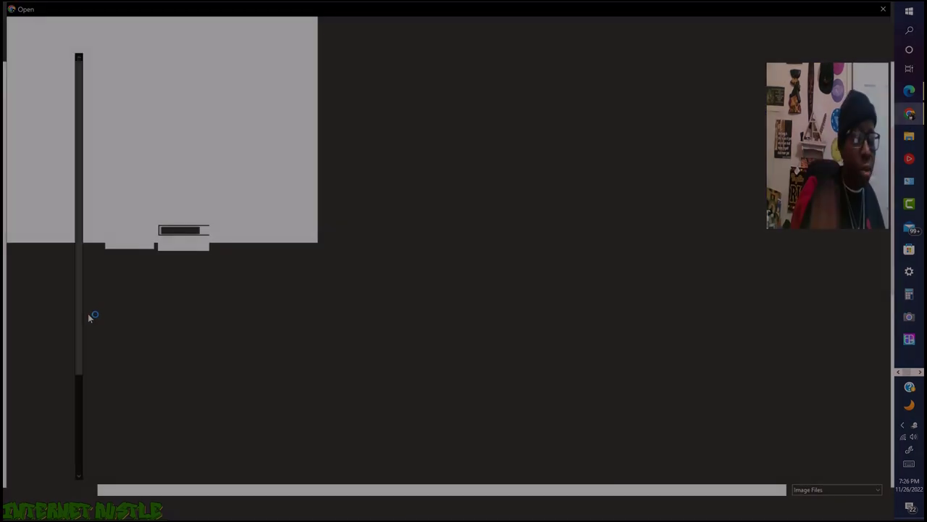
double_click(91, 315)
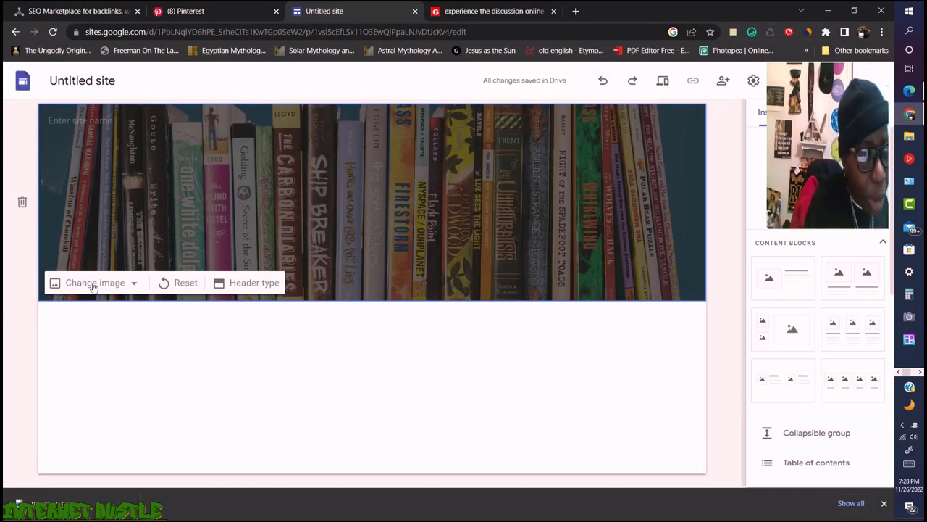
Step: Try the Cover and Large banner header types, and return the header to the Banner type
click(235, 290)
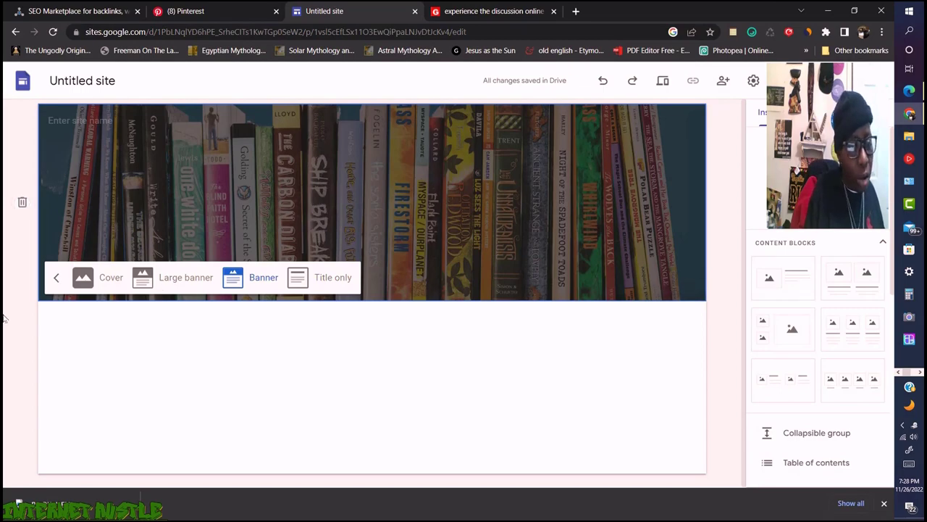
click(100, 278)
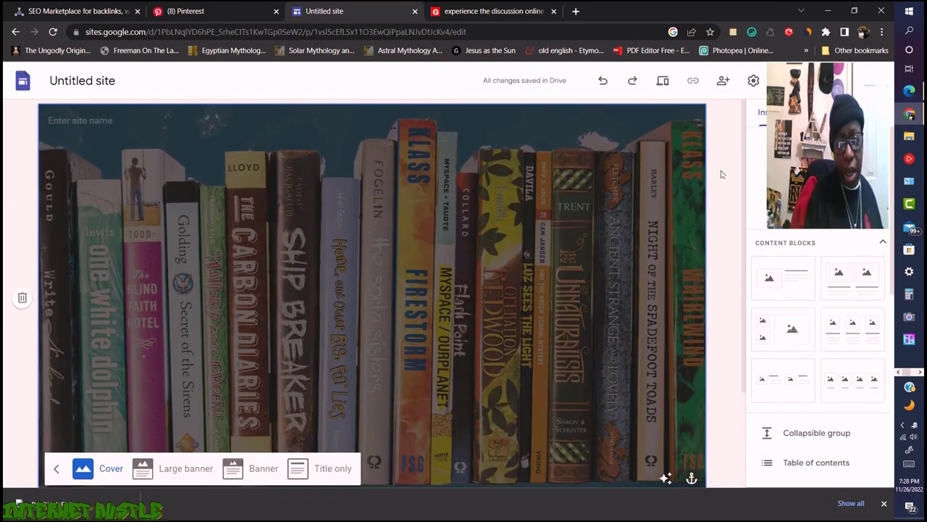
click(171, 469)
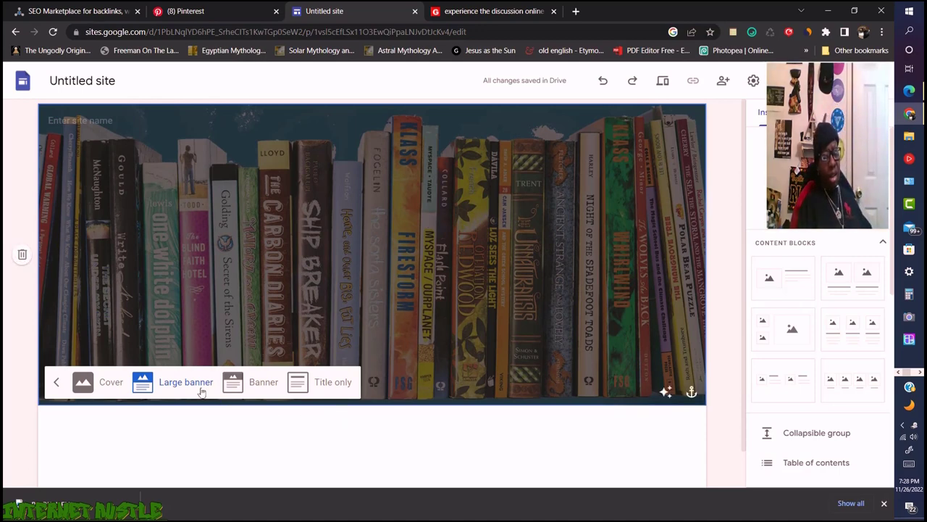
click(259, 384)
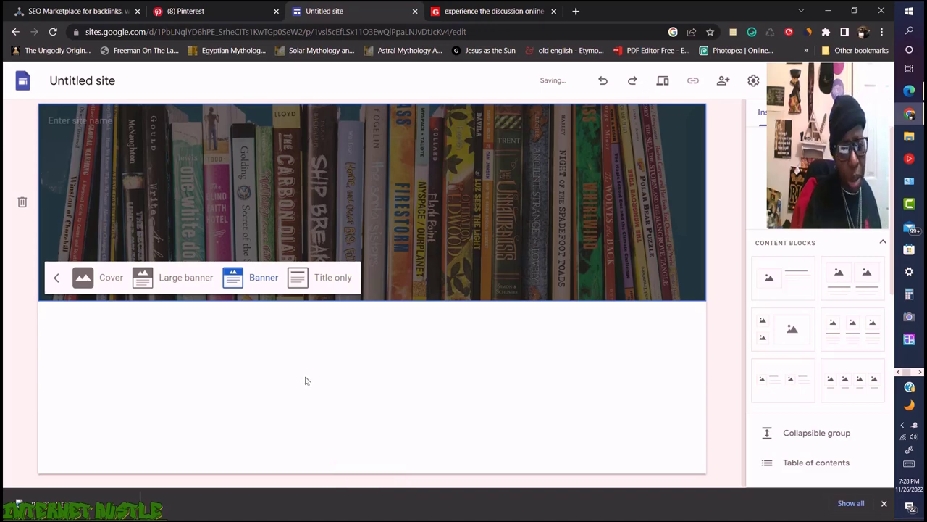
click(182, 284)
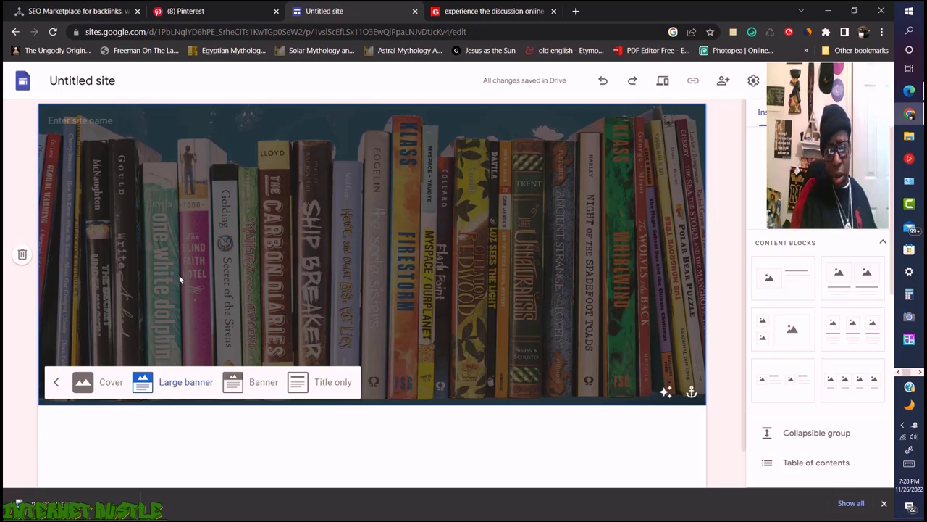
click(263, 384)
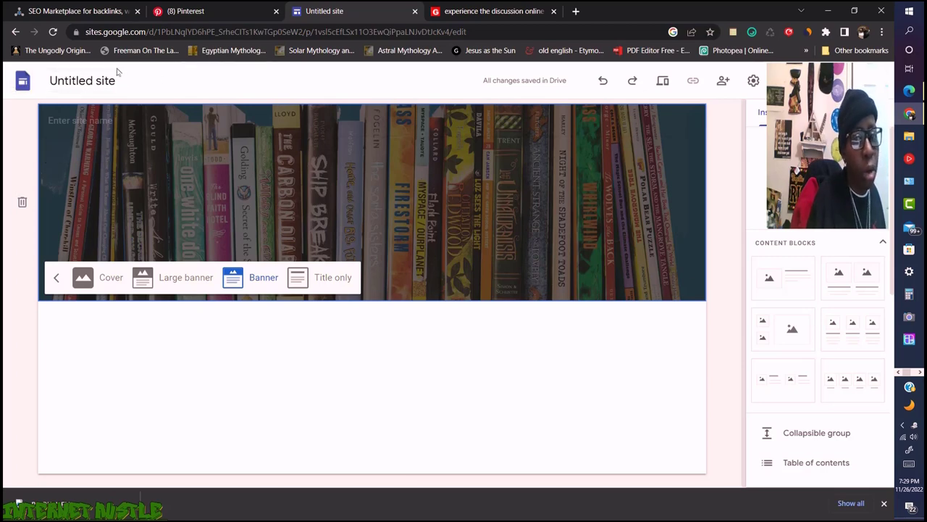
Step: Open the site's logo settings, and search the web for BOOK LOGO PNG in a new browser tab
click(81, 120)
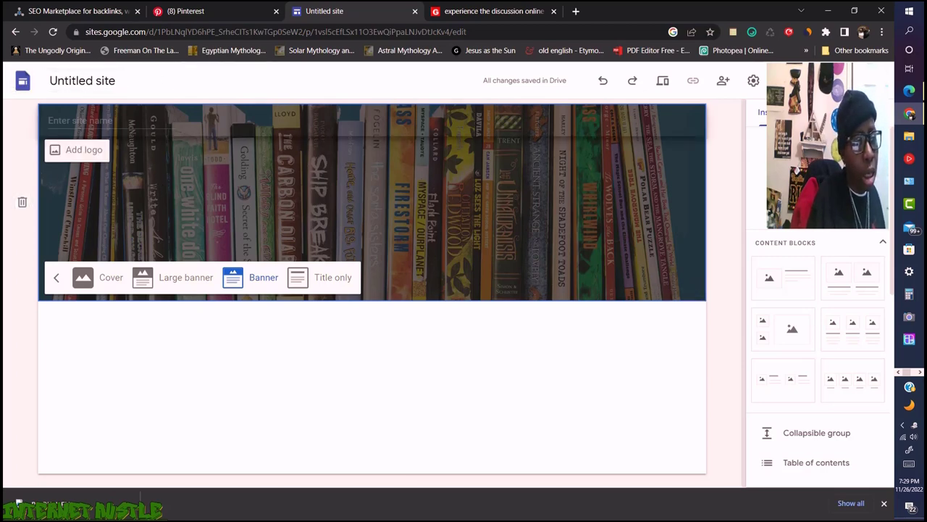
click(73, 152)
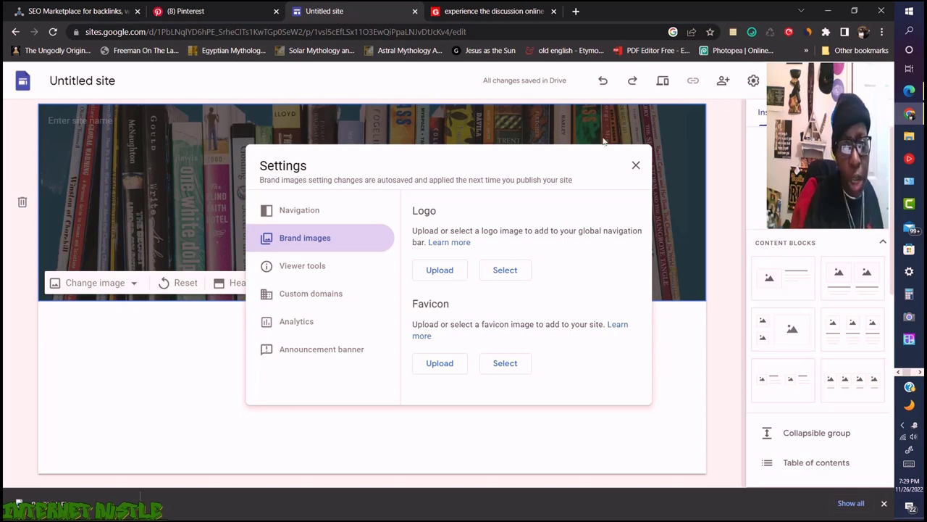
click(577, 12)
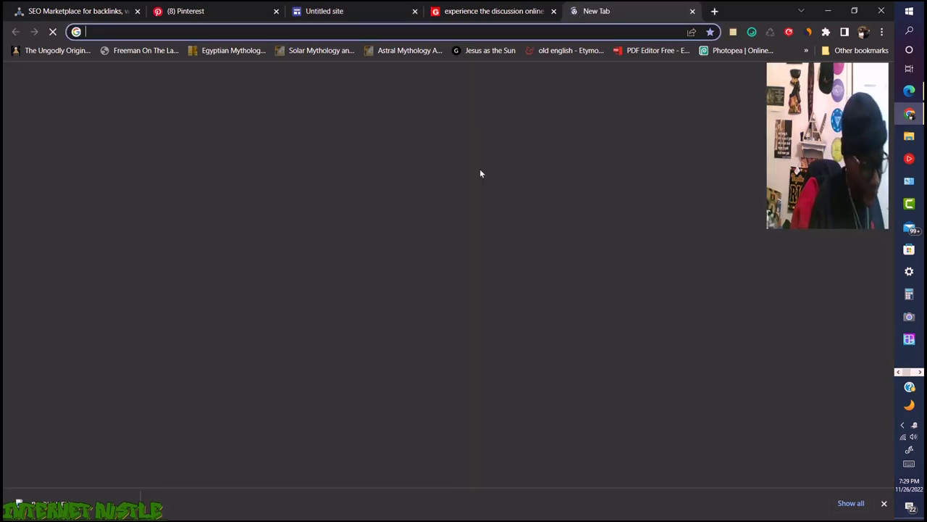
text(b)
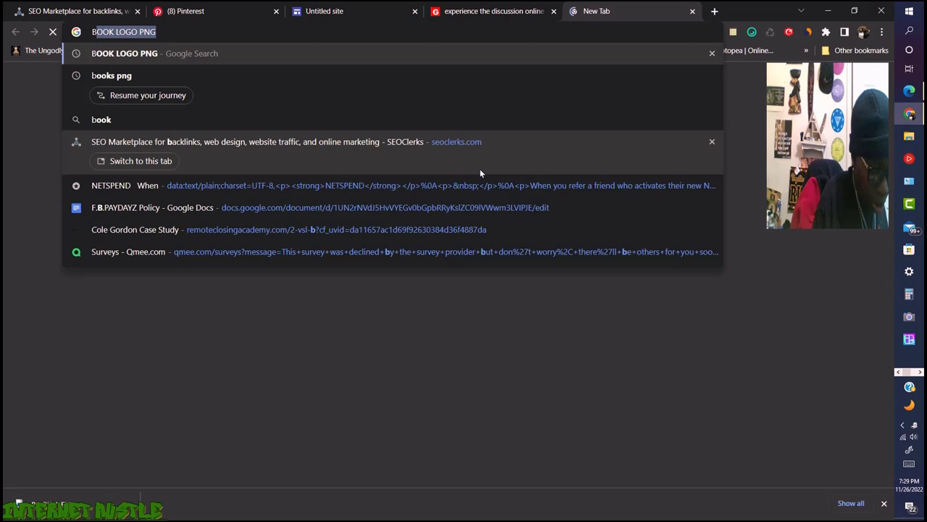
text(OOK)
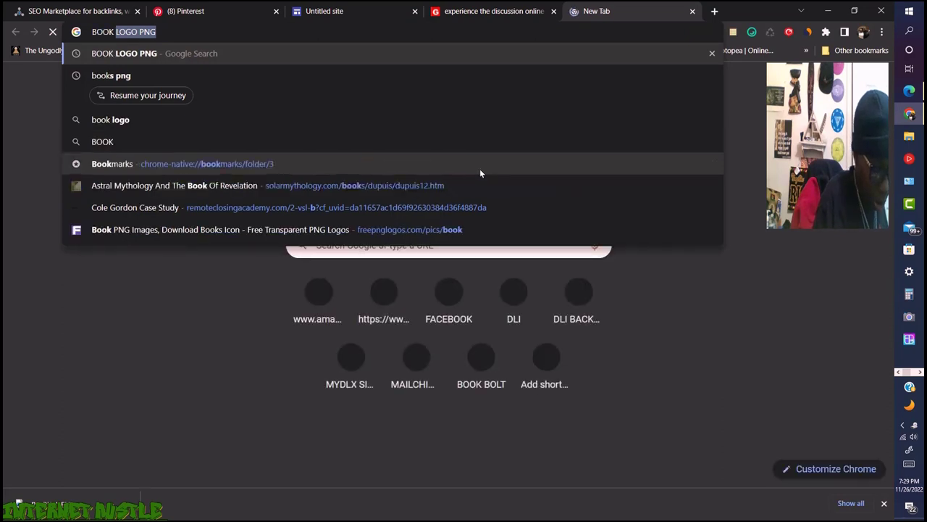
text( LOGO PN)
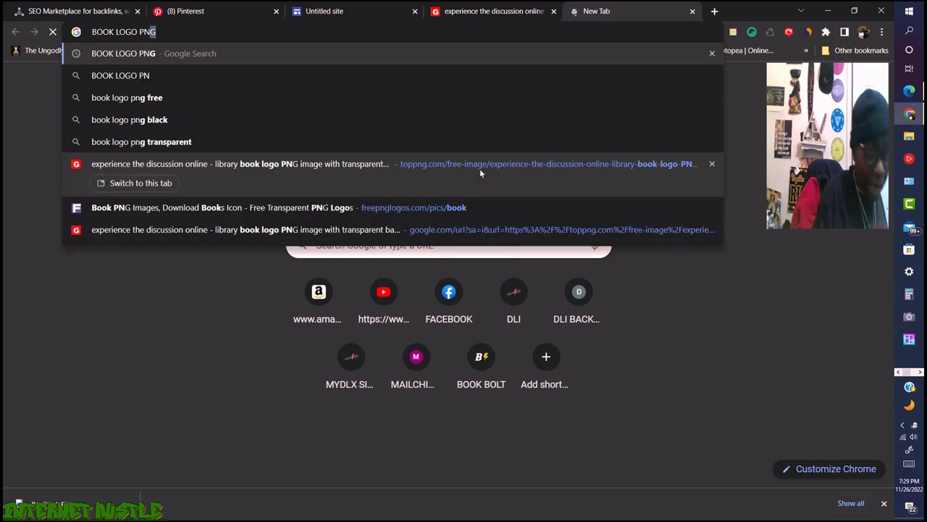
text(G)
key(Return)
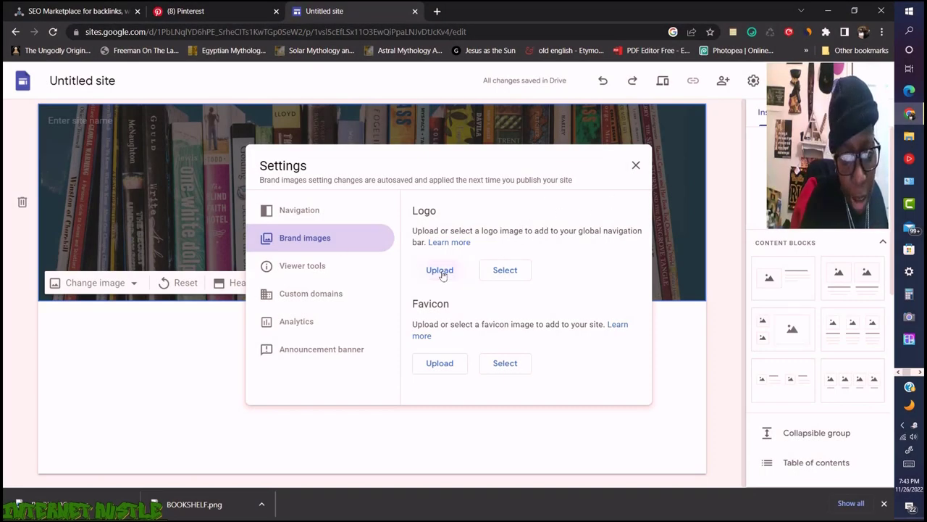
Step: Upload the BOOK LOGO image from the DLI FB ADS folder as the site logo
click(440, 271)
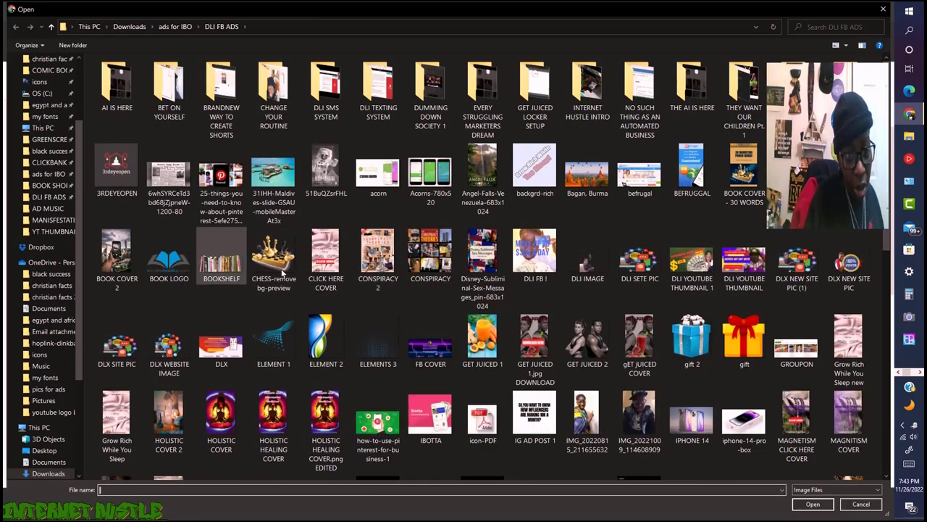
click(169, 265)
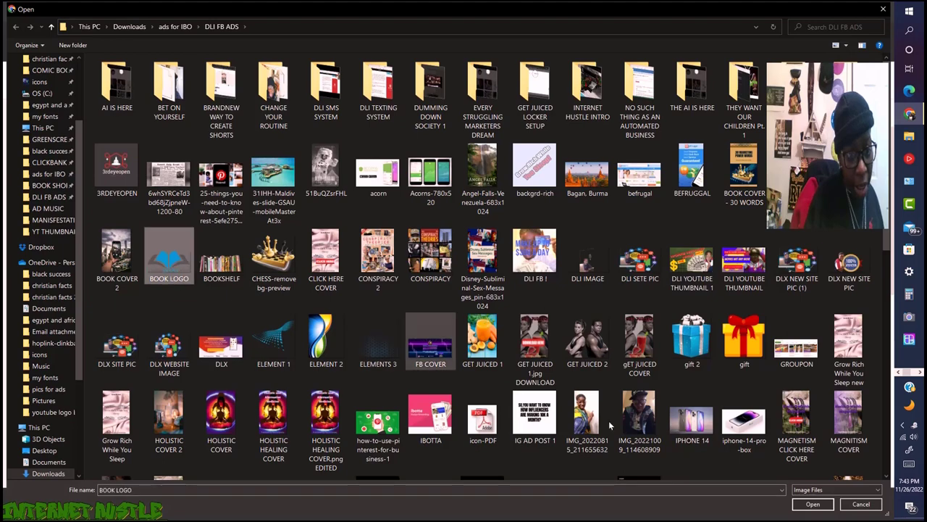
click(813, 503)
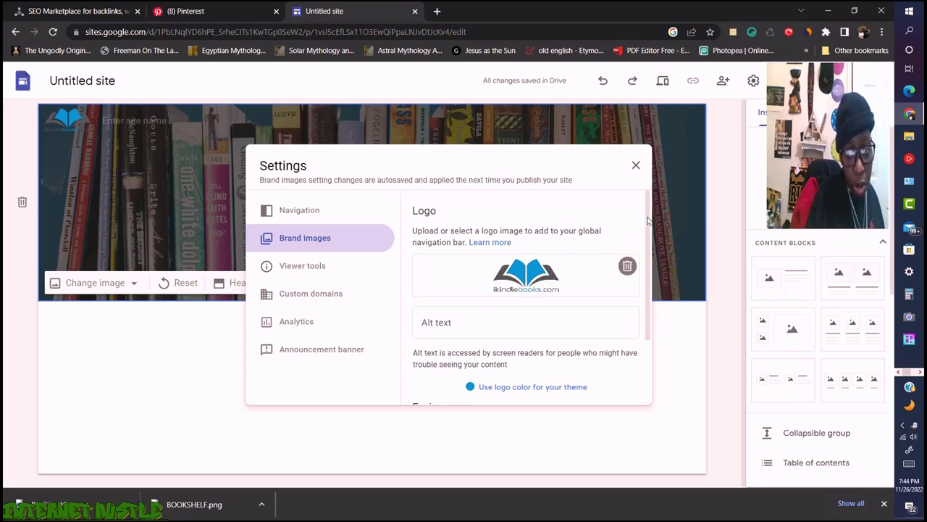
Step: Upload the same BOOK LOGO image as the site's favicon
drag(647, 223, 642, 291)
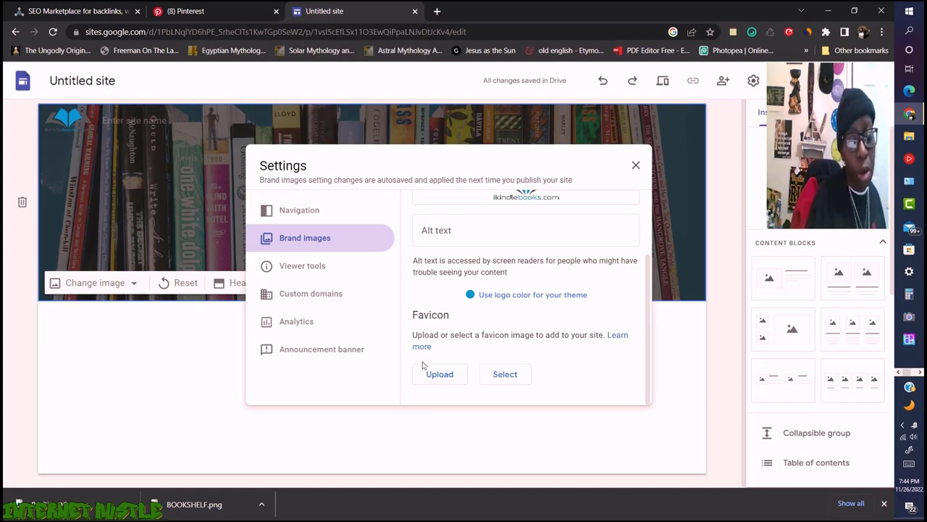
click(434, 380)
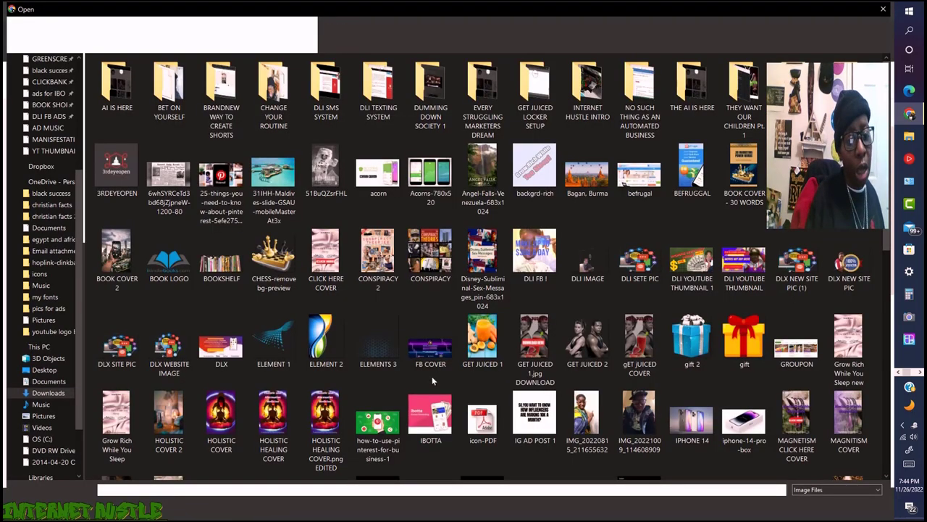
click(169, 255)
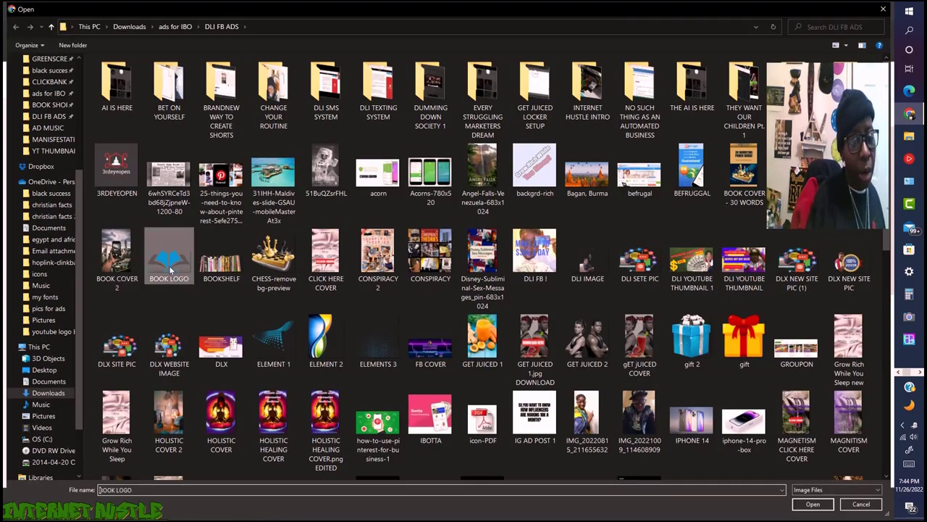
click(804, 504)
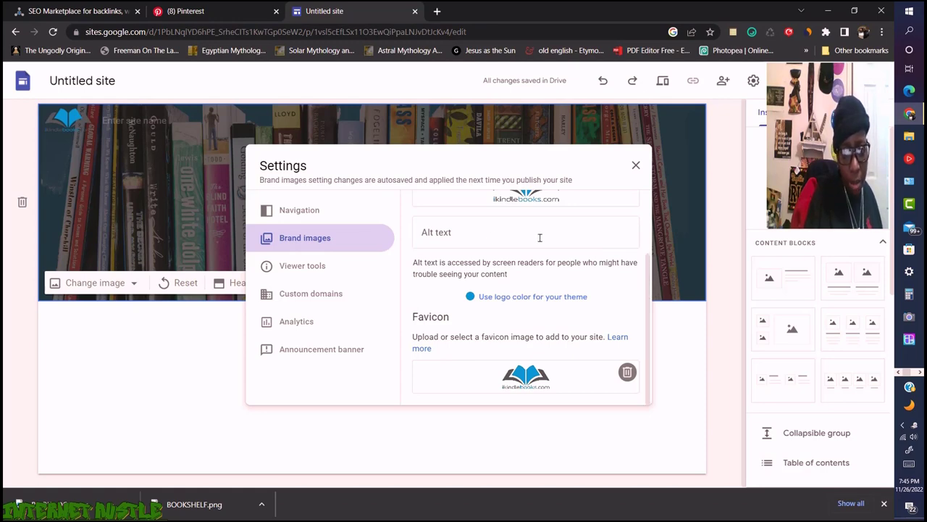
drag(649, 287, 662, 236)
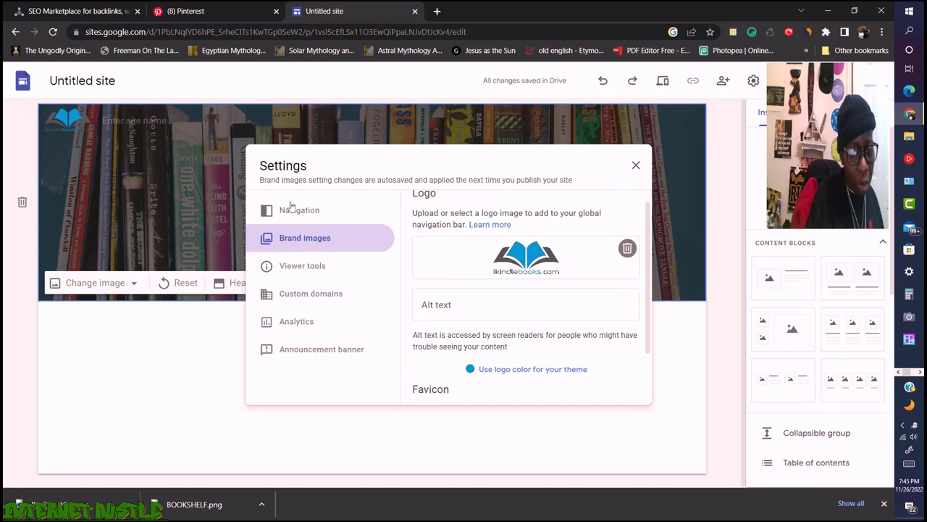
Step: Enable the site's announcement banner and set its banner color to red
click(303, 352)
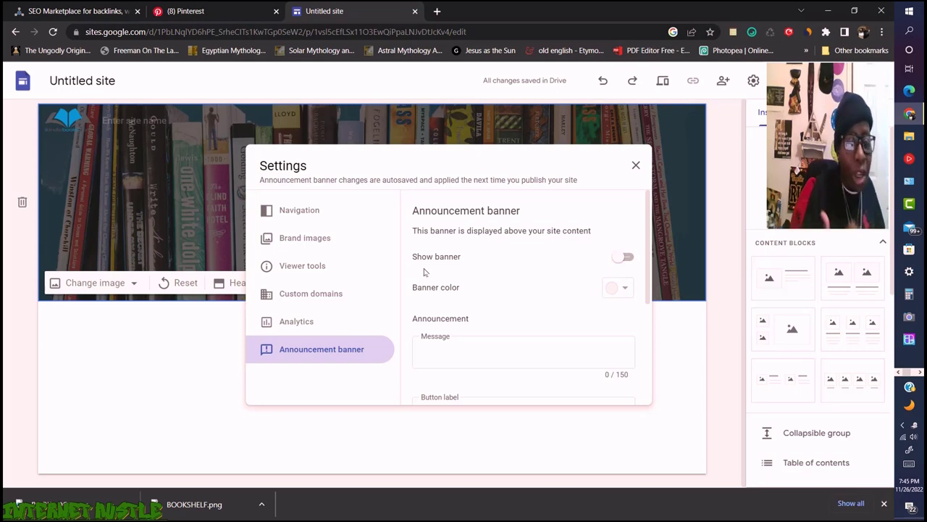
click(627, 257)
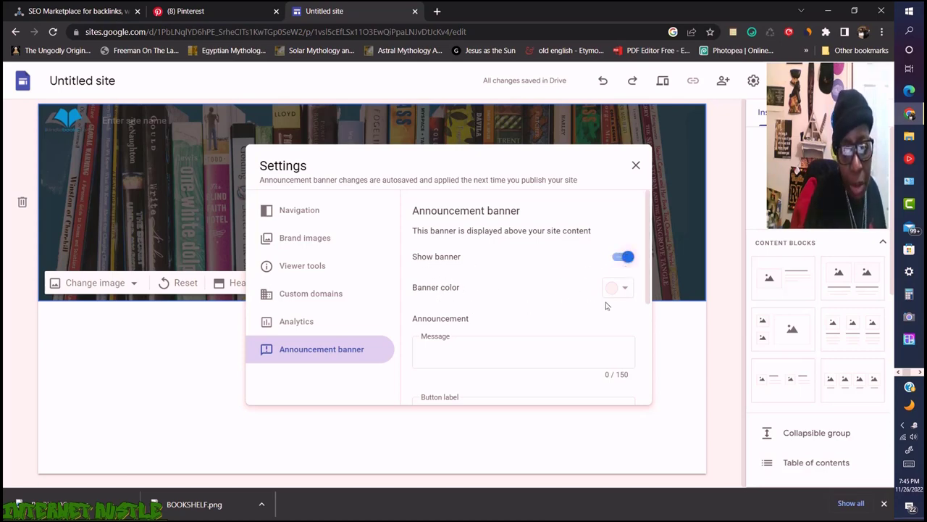
click(627, 292)
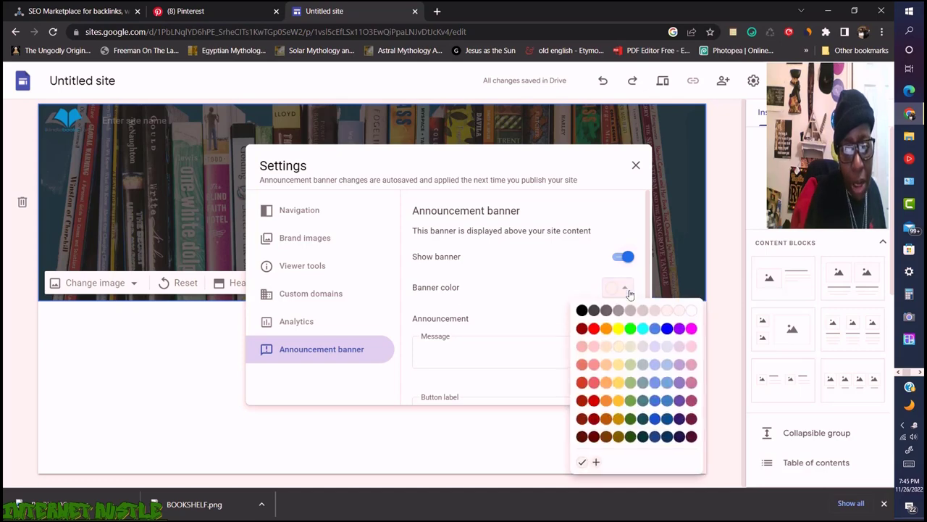
click(594, 329)
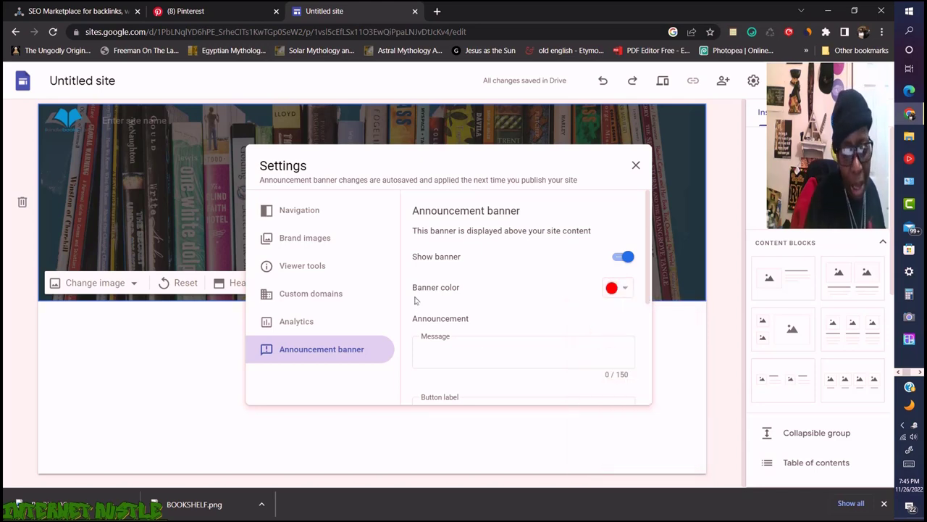
Step: Enter the announcement banner message "FREE.99 E-BOOKS Limited supply grab yours Today!"
click(431, 351)
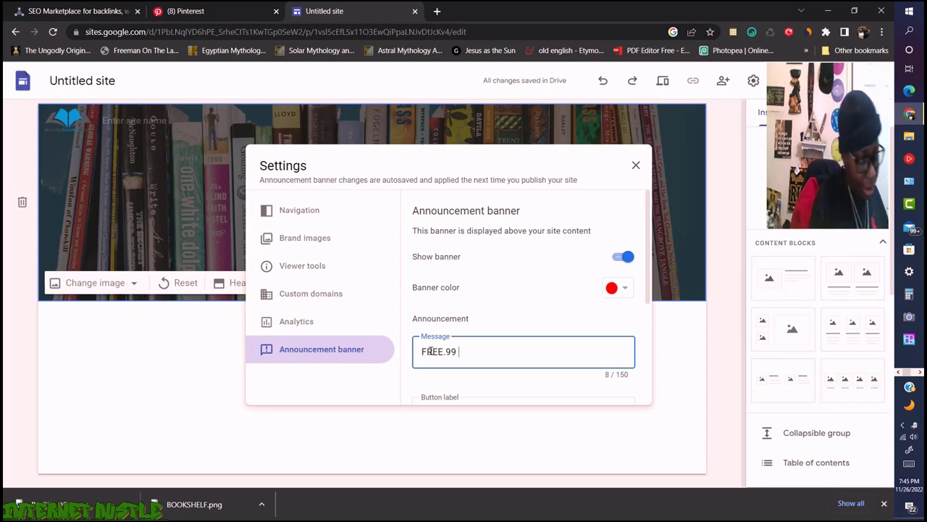
text(EB)
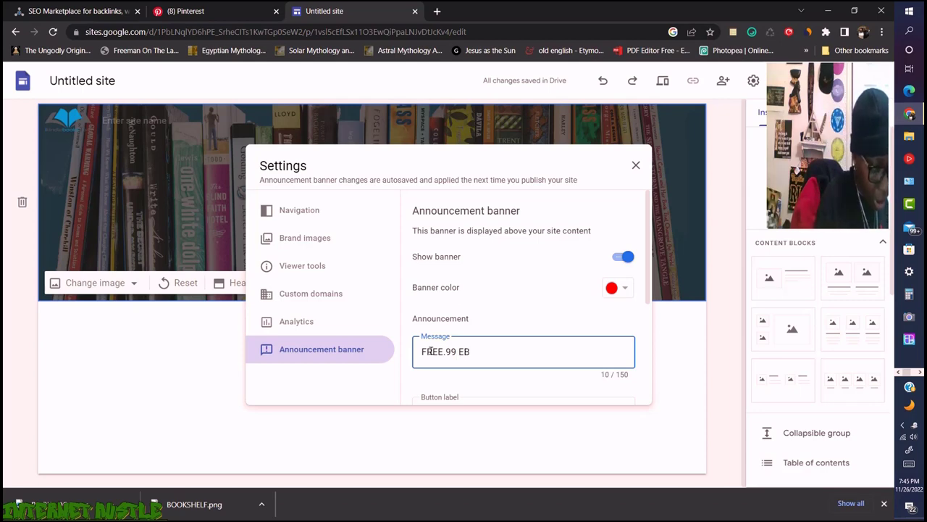
text(OOKS)
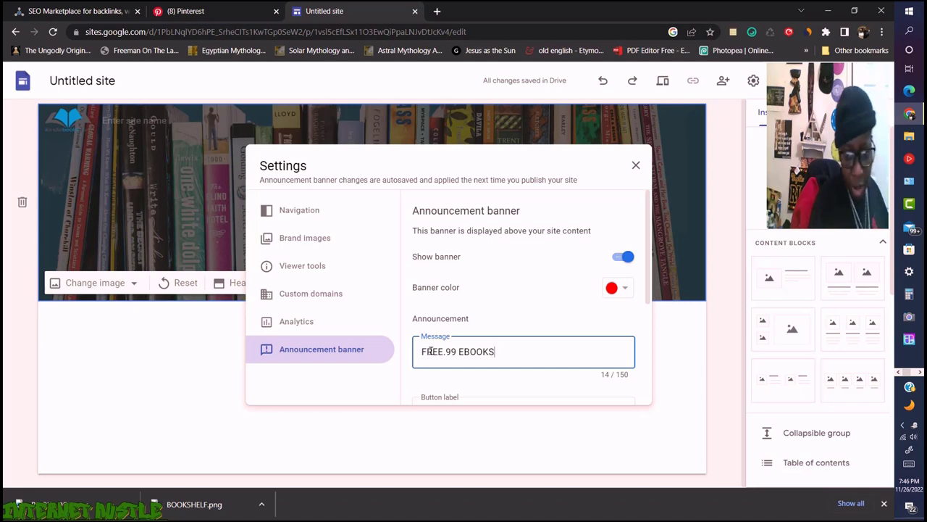
click(464, 351)
text(-)
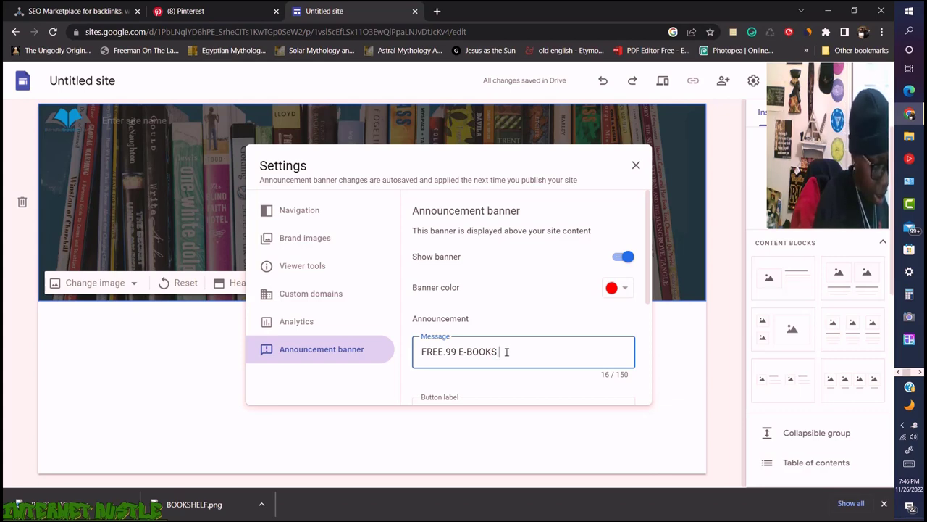
text(Li)
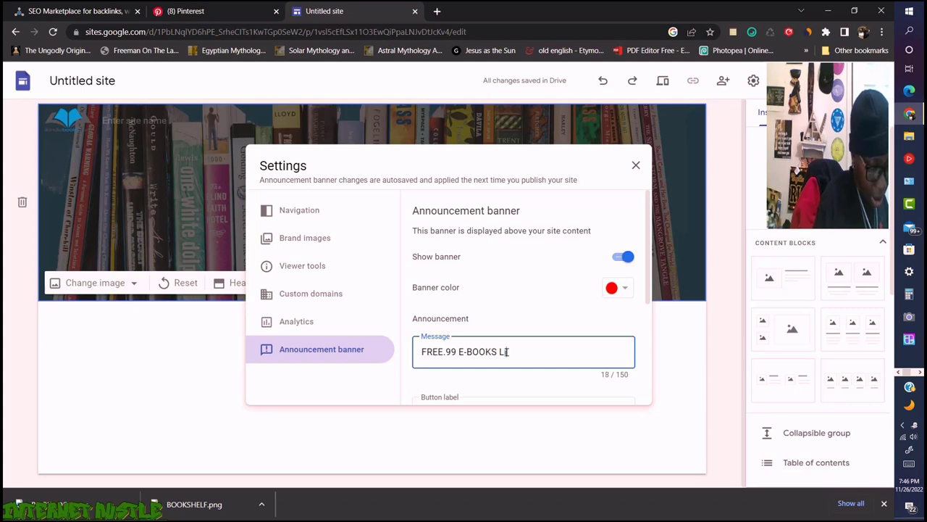
text(m)
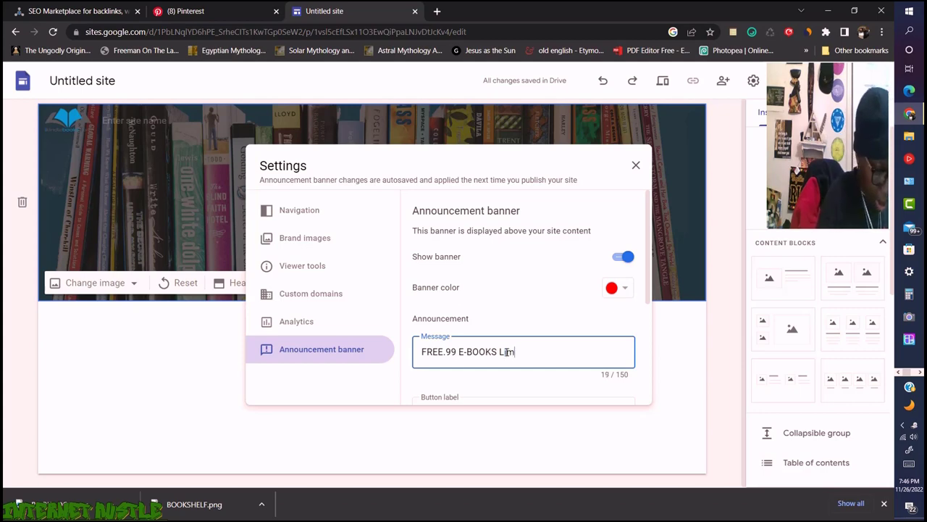
text(ited )
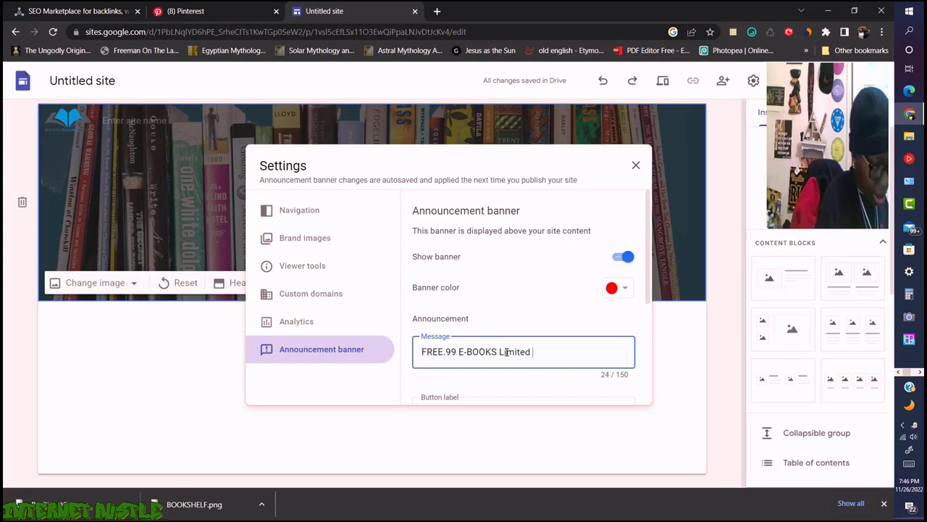
text(supply)
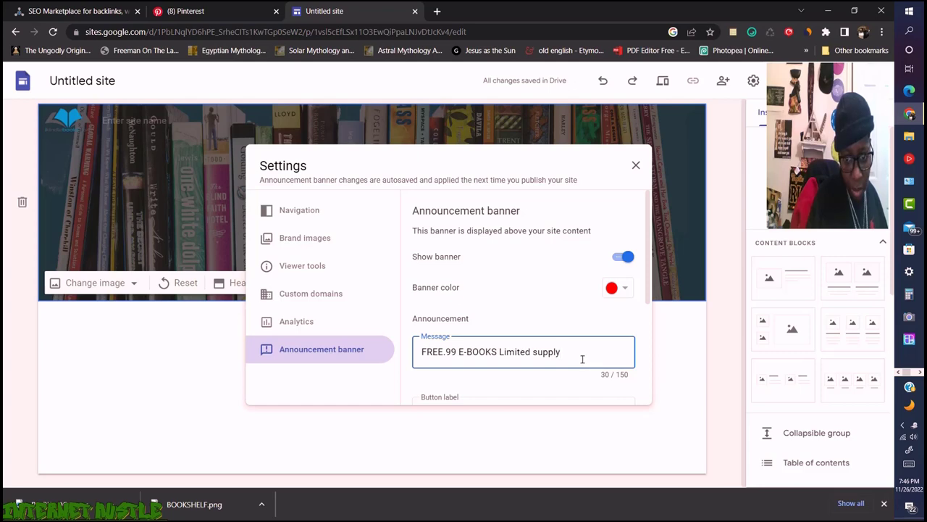
text(gr)
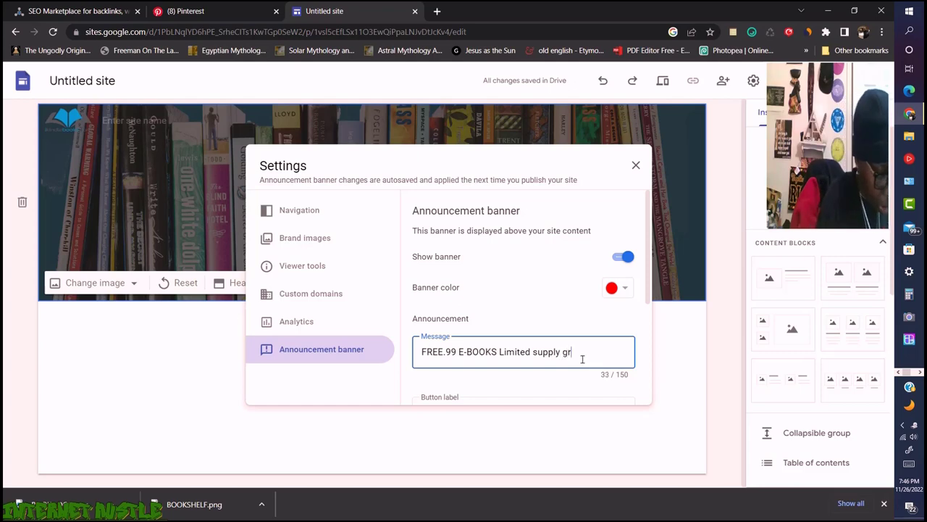
text(ab )
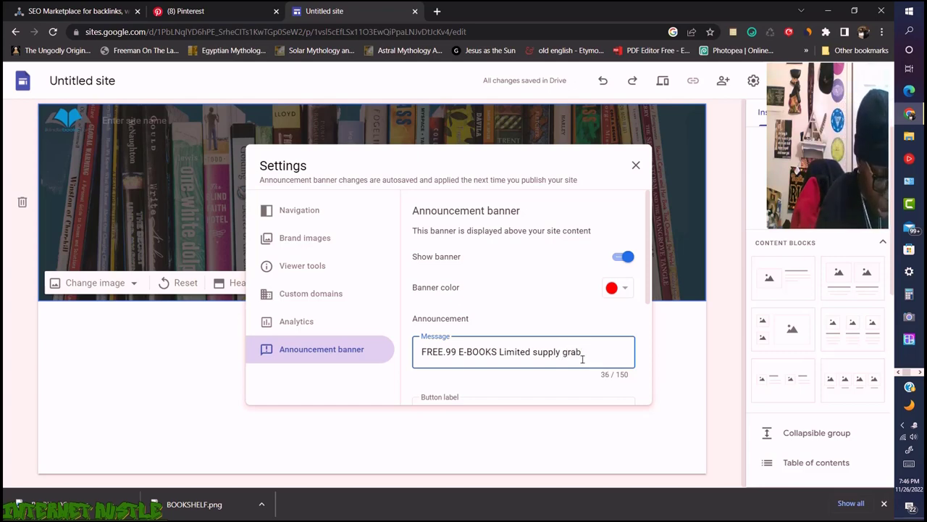
text(yours)
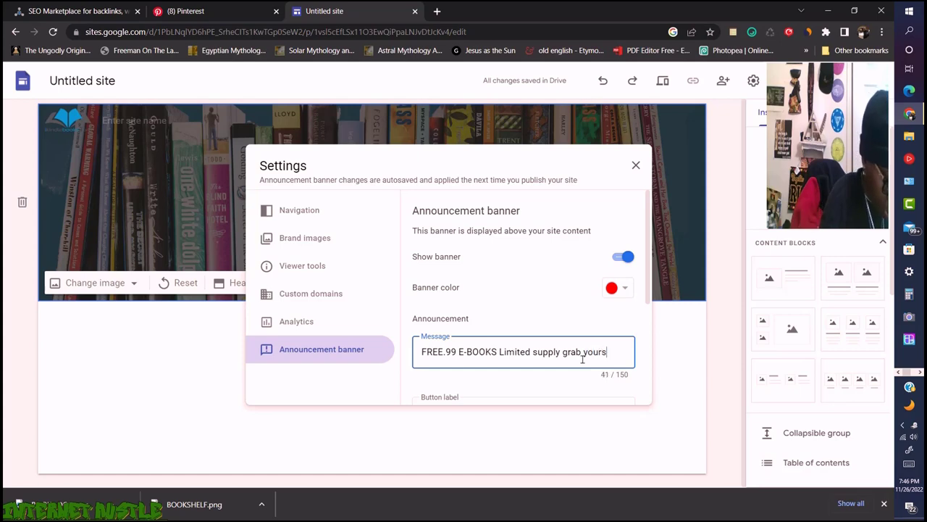
text( T)
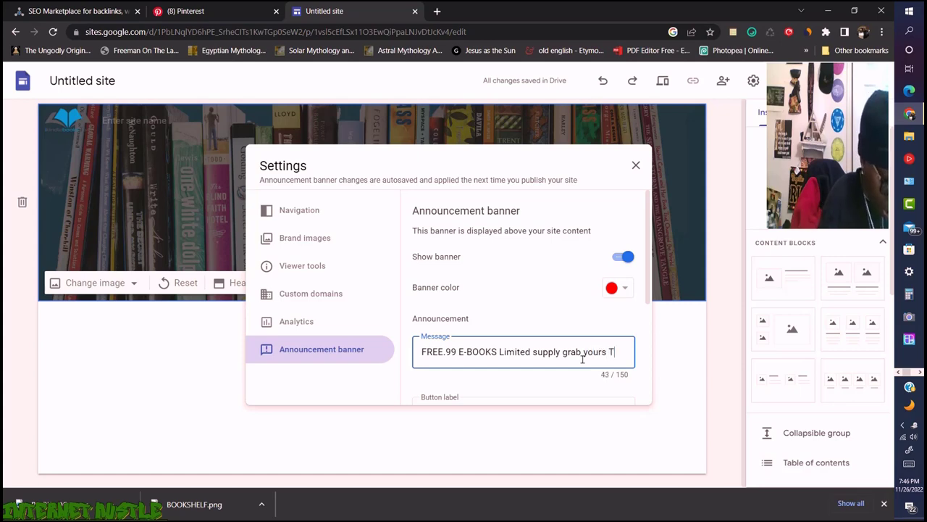
text(oda)
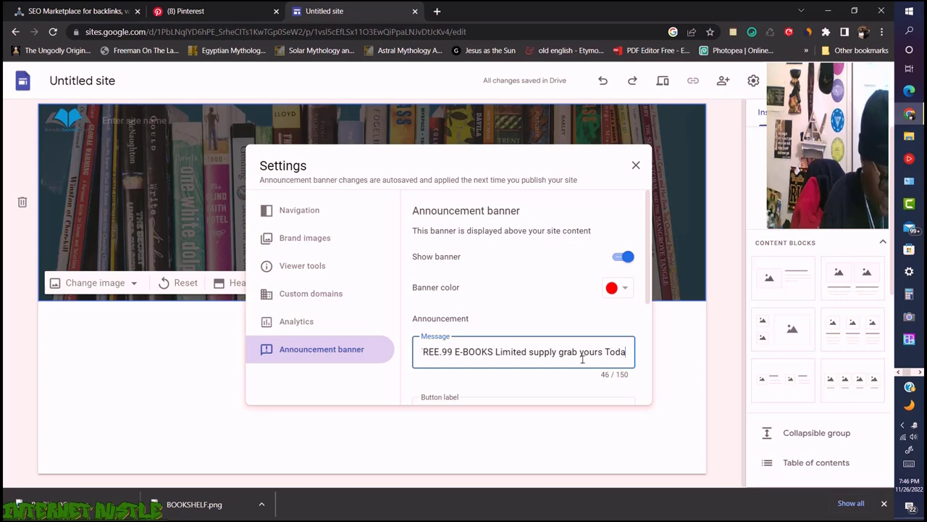
text(y!)
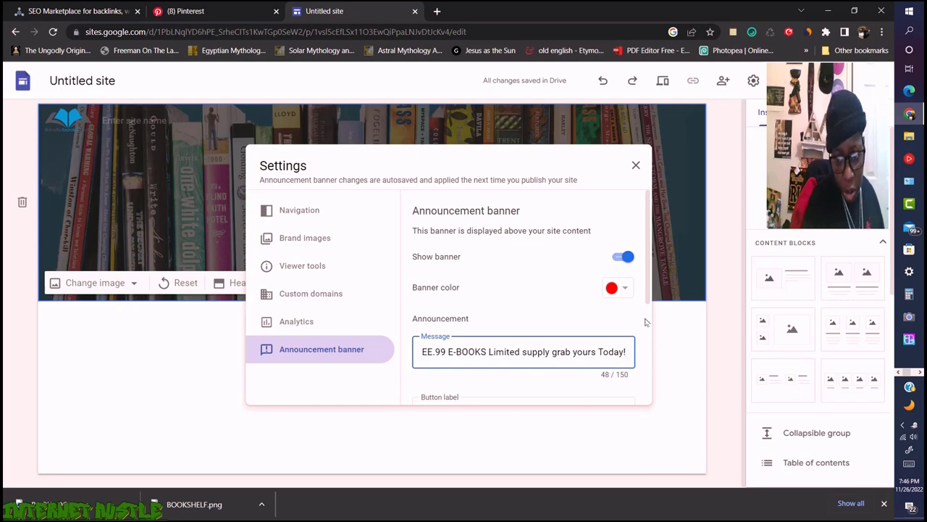
Step: Set the announcement banner's visibility to all pages, and close the settings after viewing the Viewer tools options
drag(649, 304, 644, 412)
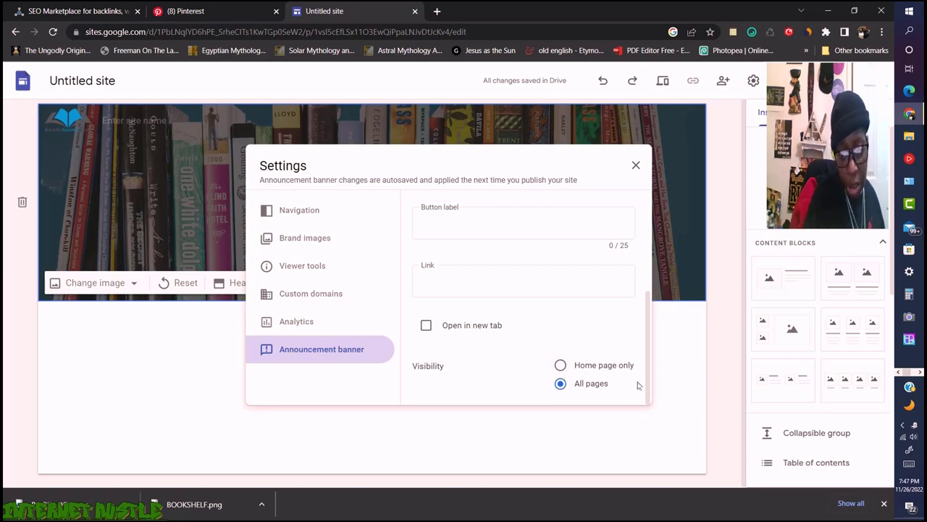
click(560, 382)
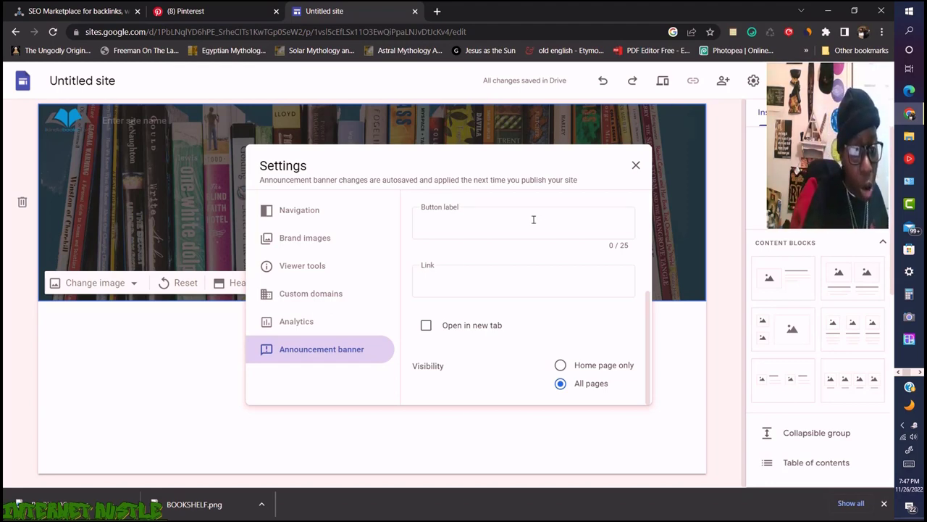
click(304, 268)
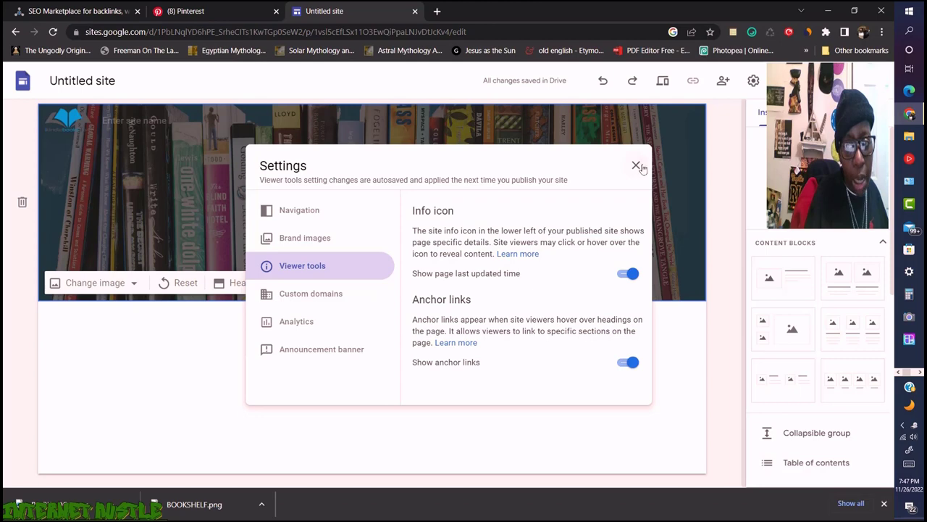
click(636, 165)
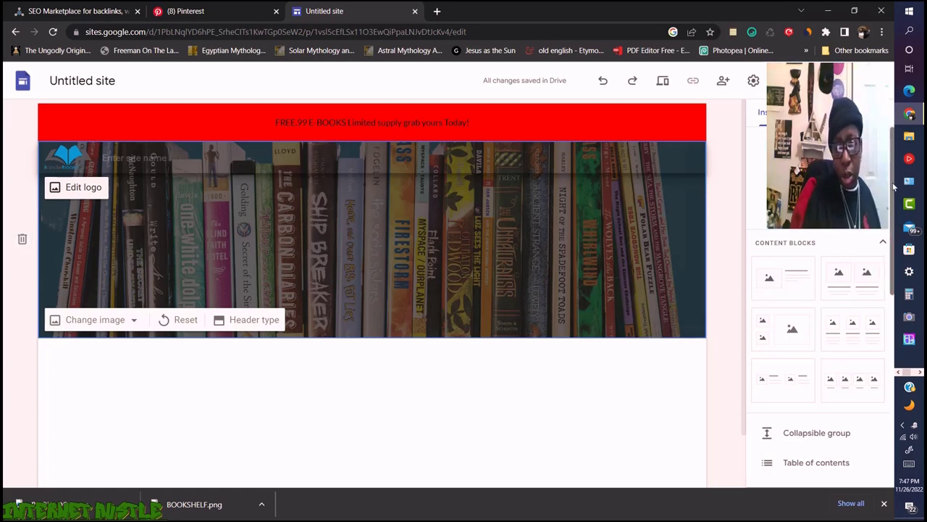
Step: Insert a three-column image-and-text block below the header and upload the "Grow Rich While You Sleep" cover into its first image placeholder
scroll(893, 187, down, 2)
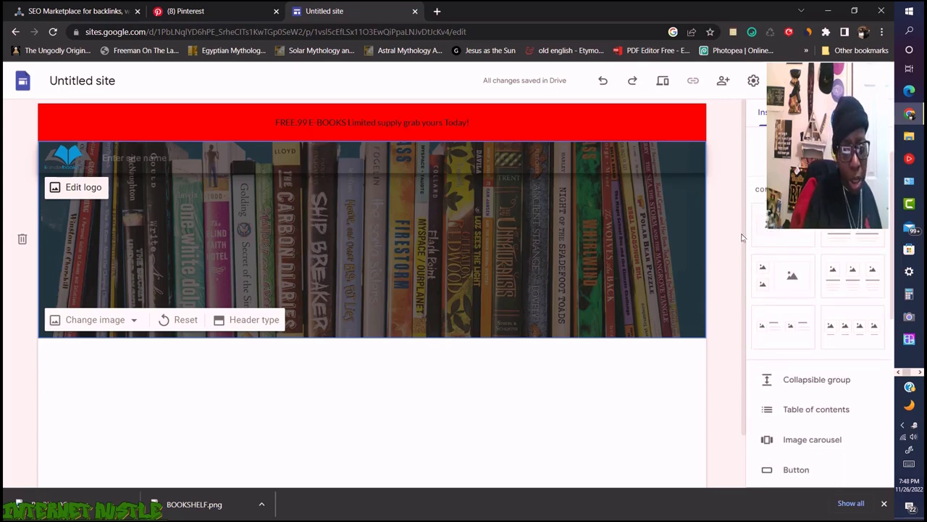
drag(741, 238, 742, 296)
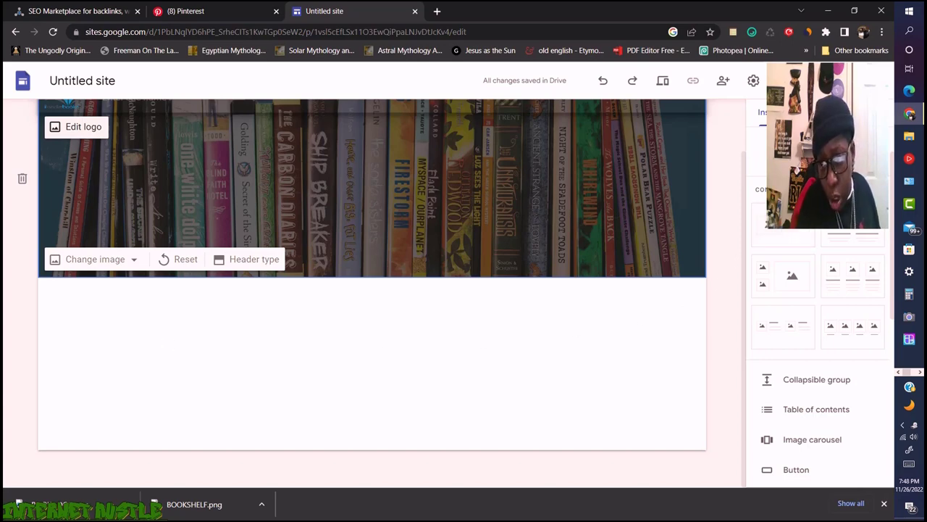
click(780, 237)
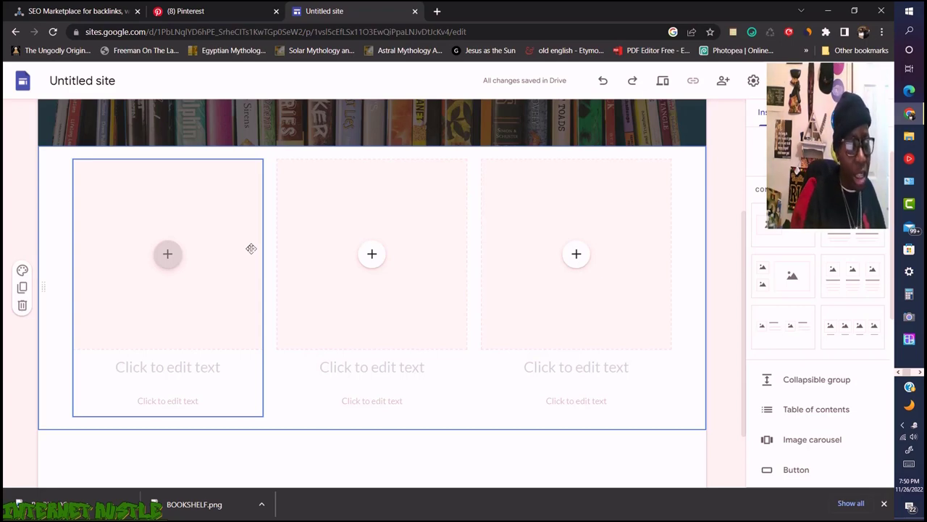
click(166, 256)
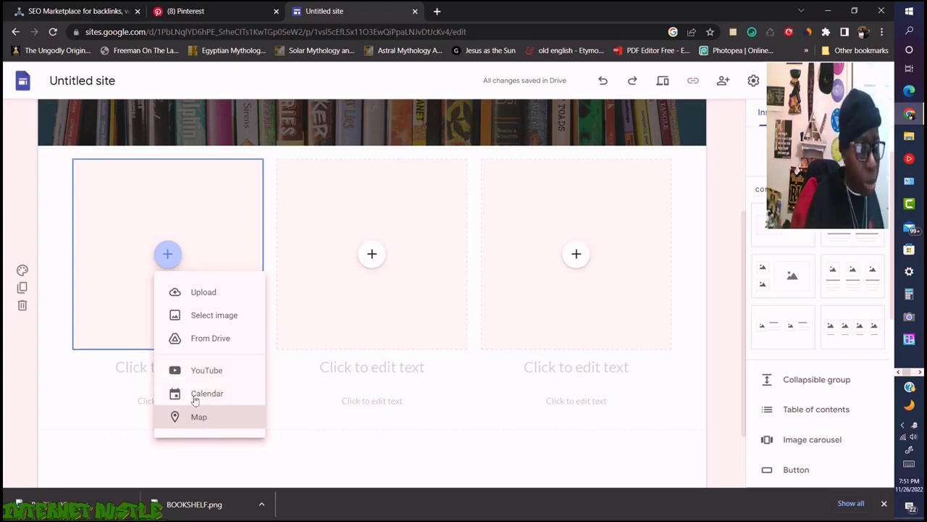
click(203, 293)
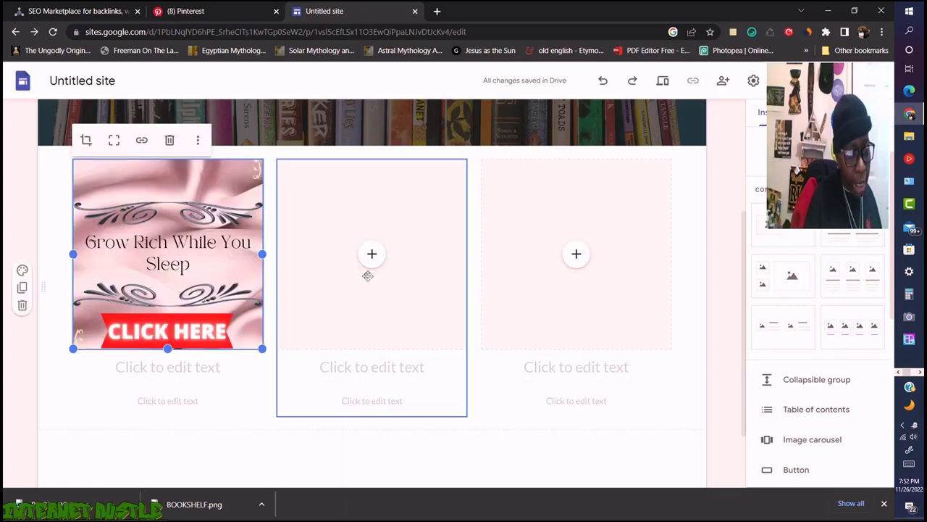
Step: Extend the "Grow Rich While You Sleep" image downward in its column to reveal the full height of the book cover
click(165, 379)
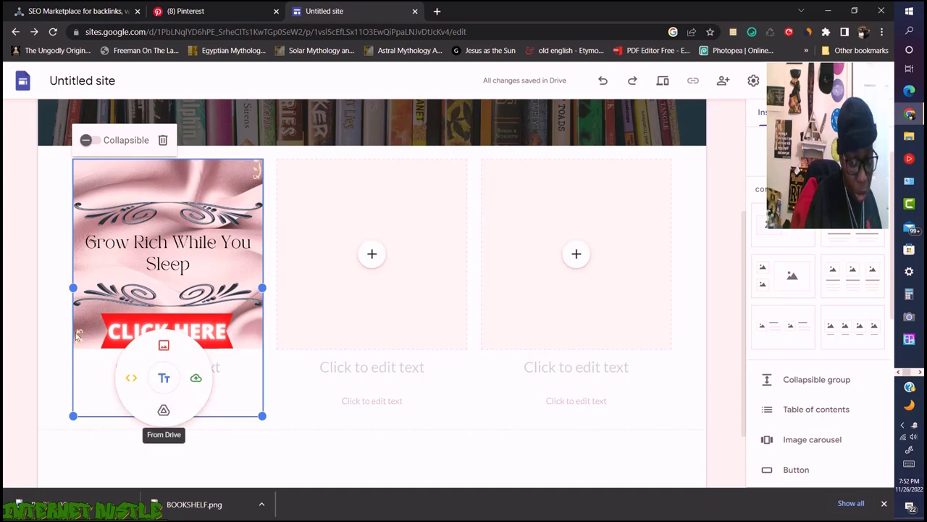
click(196, 271)
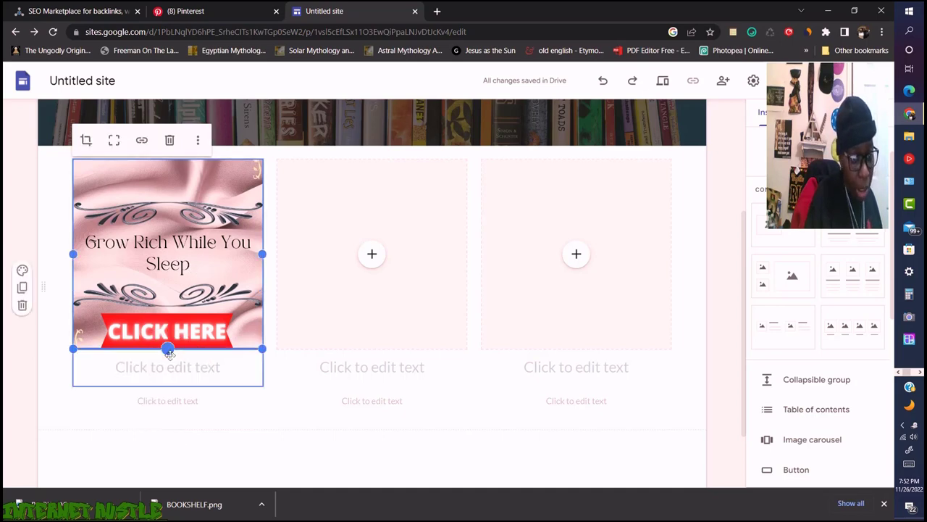
drag(168, 354, 160, 521)
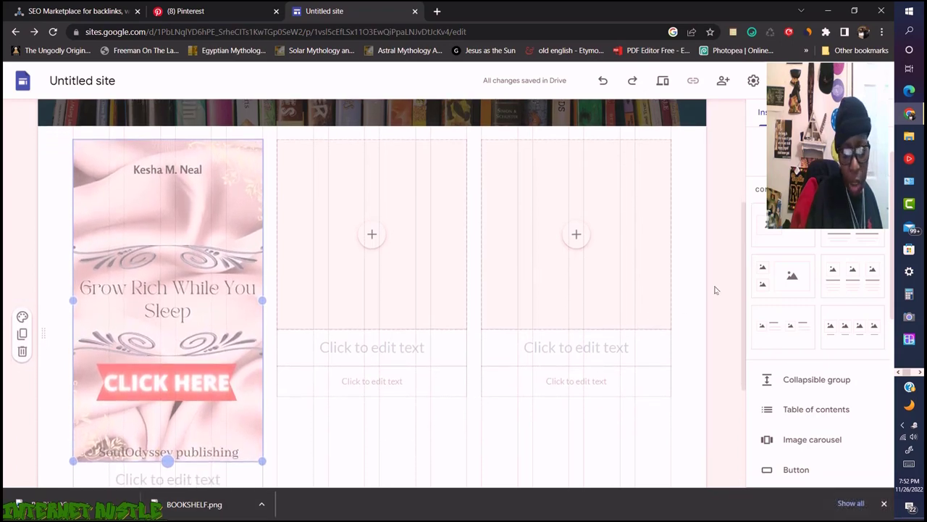
drag(744, 253, 732, 288)
click(732, 287)
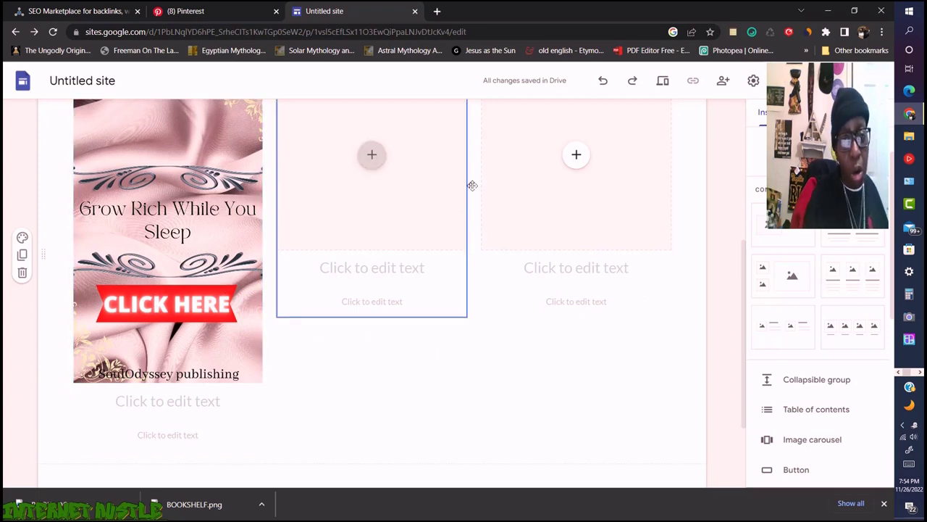
Step: Look up "download free" in a new browser tab and open the Free PLR Downloads site
click(437, 10)
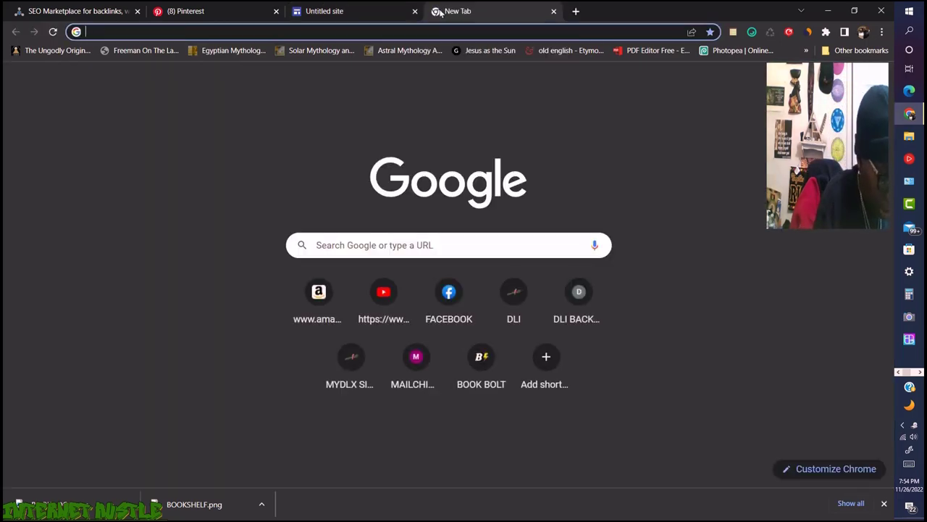
text(downlo)
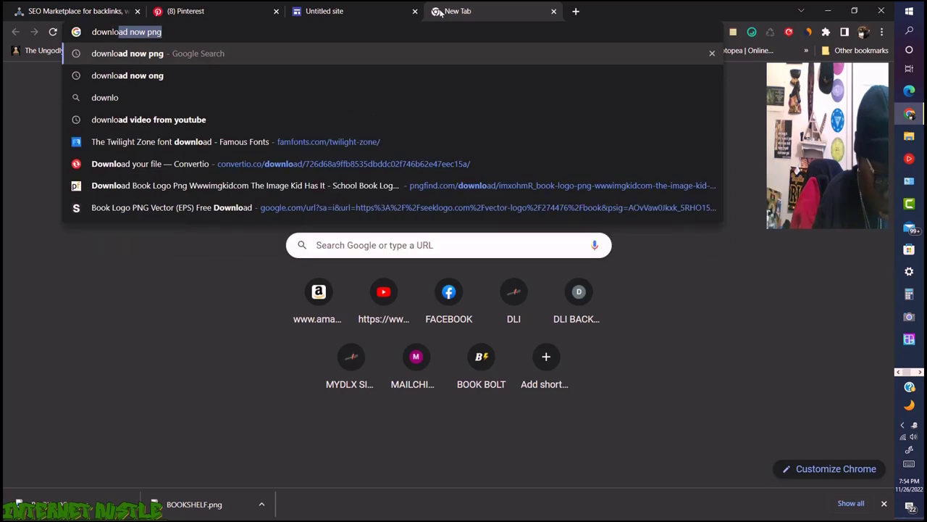
text(ad)
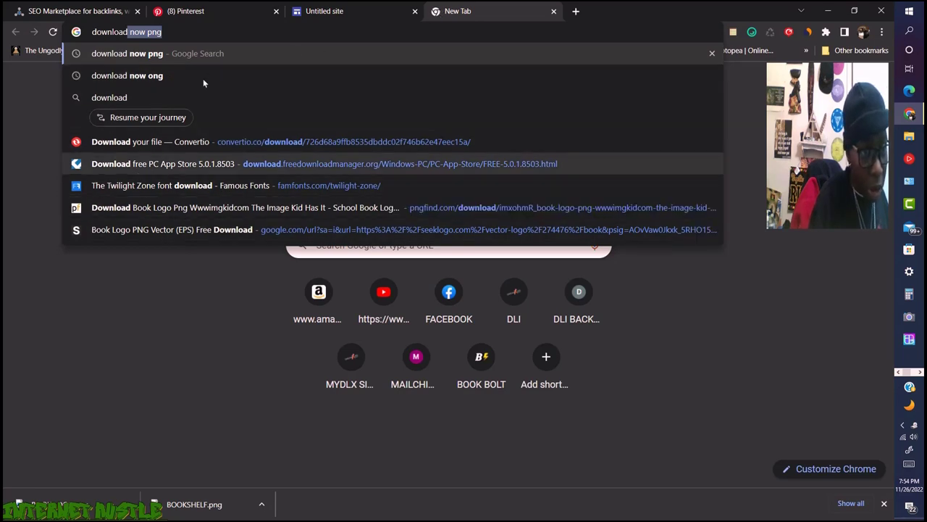
text(fr)
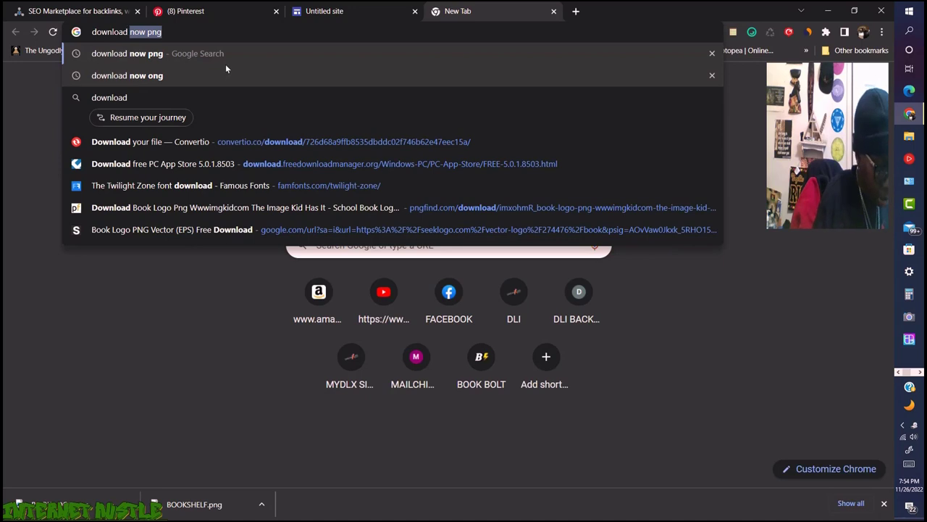
text(ee)
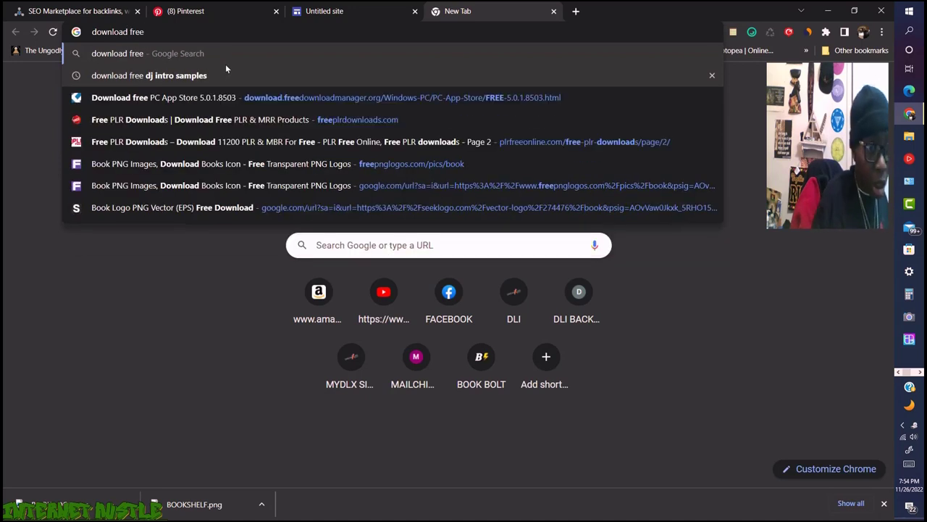
click(133, 123)
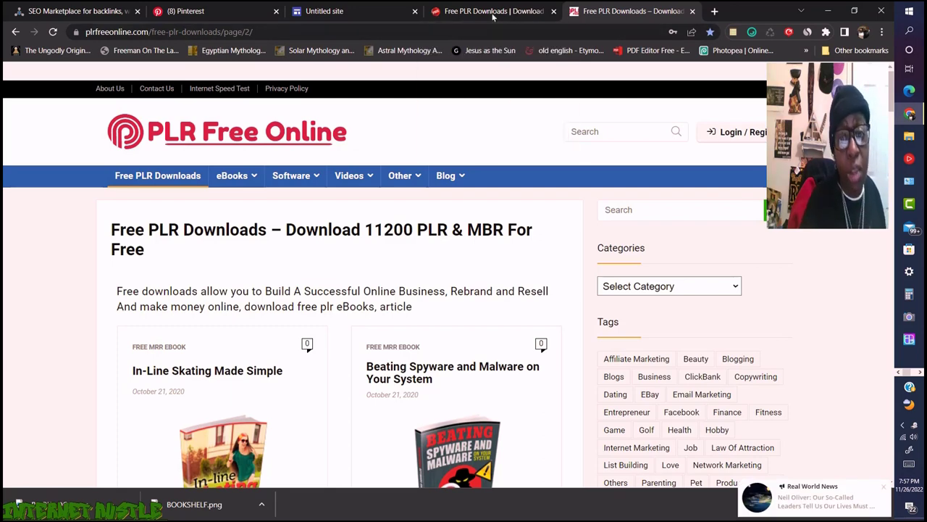
Step: Search PLR Free Online for "grow rich while you sleep" and open the Grow Rich While You Sleep e-book page from the results
mouse_move(494, 13)
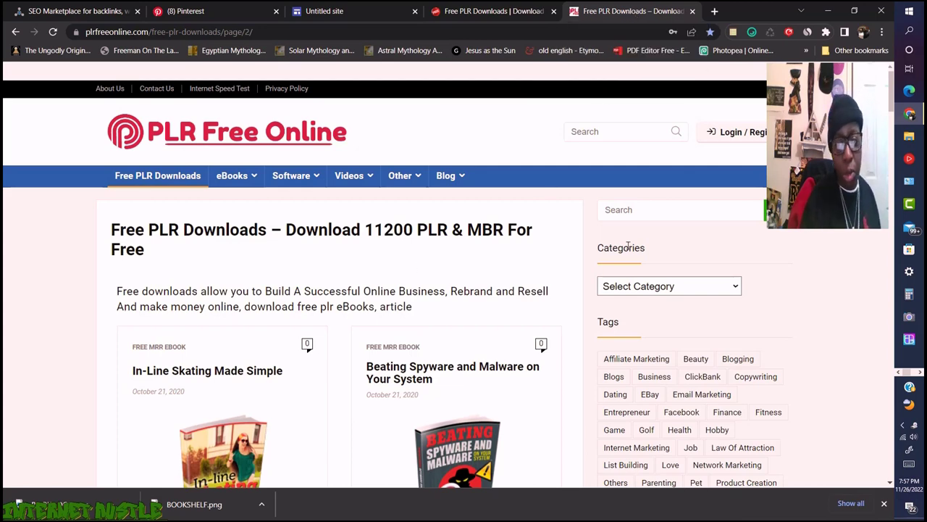
click(627, 208)
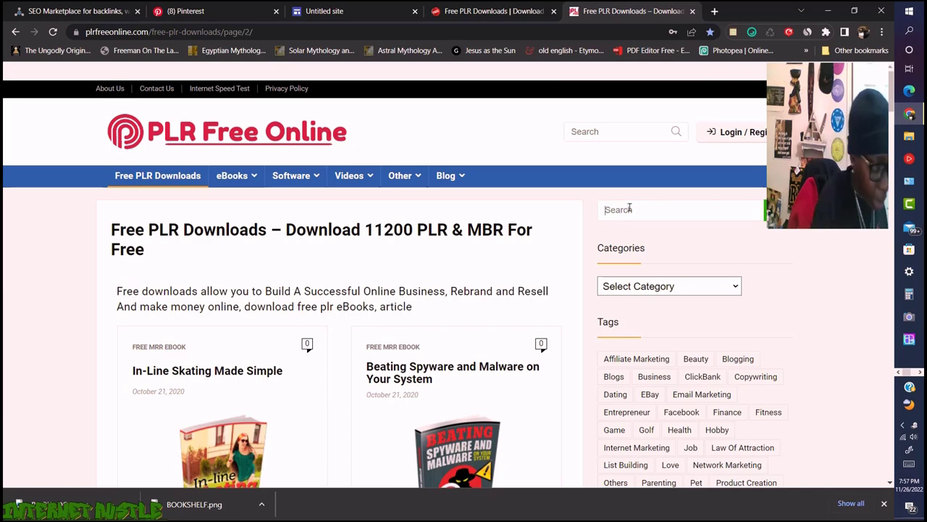
text(gro)
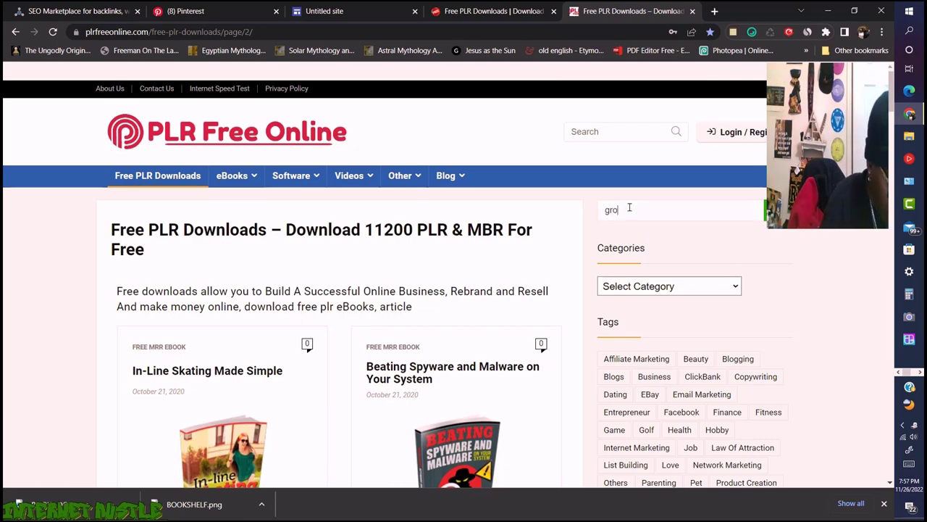
text(w rich while you sleep)
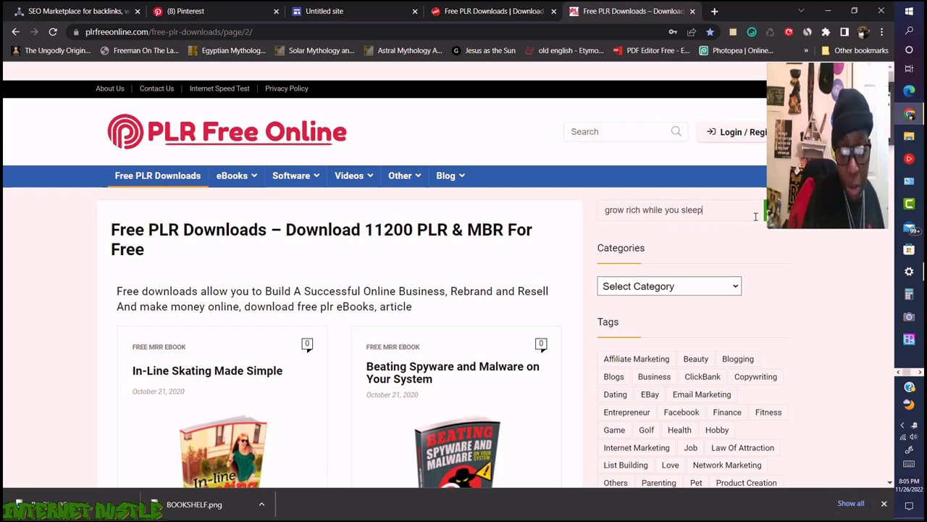
key(Return)
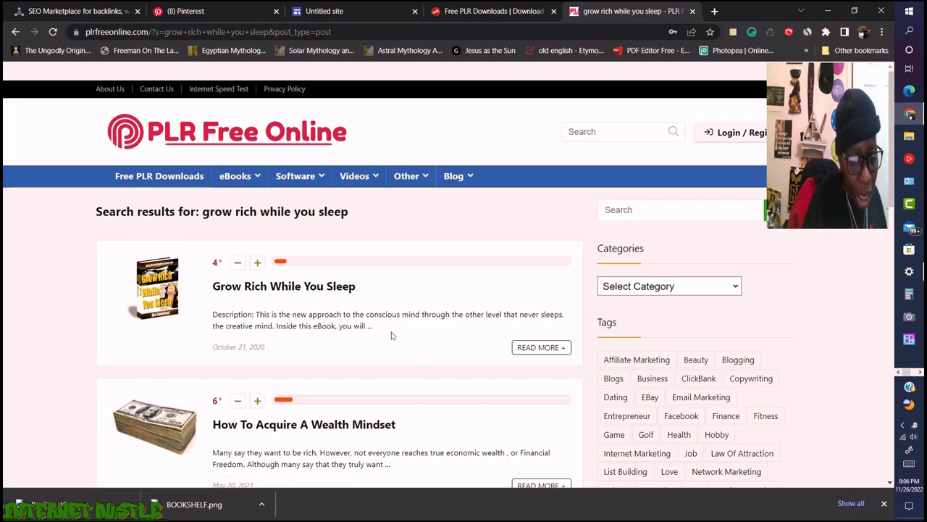
scroll(389, 373, down, 1)
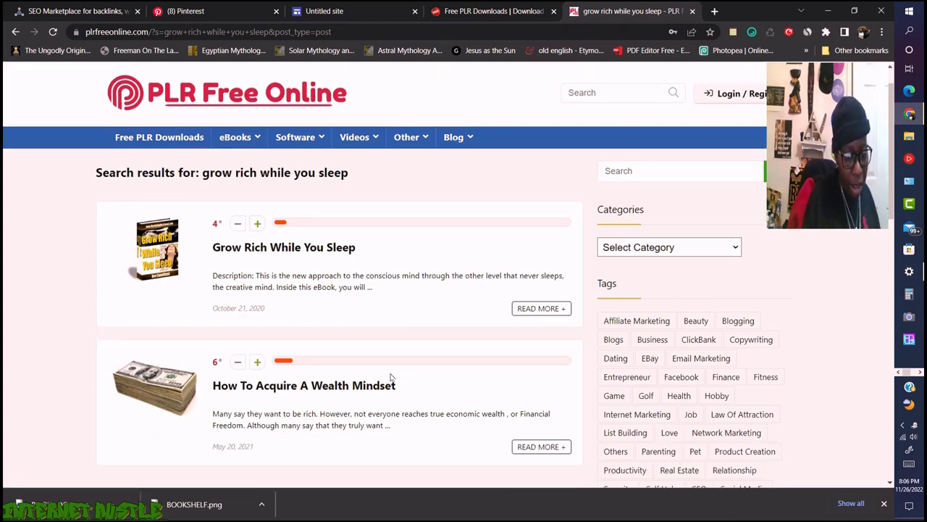
scroll(389, 377, down, 1)
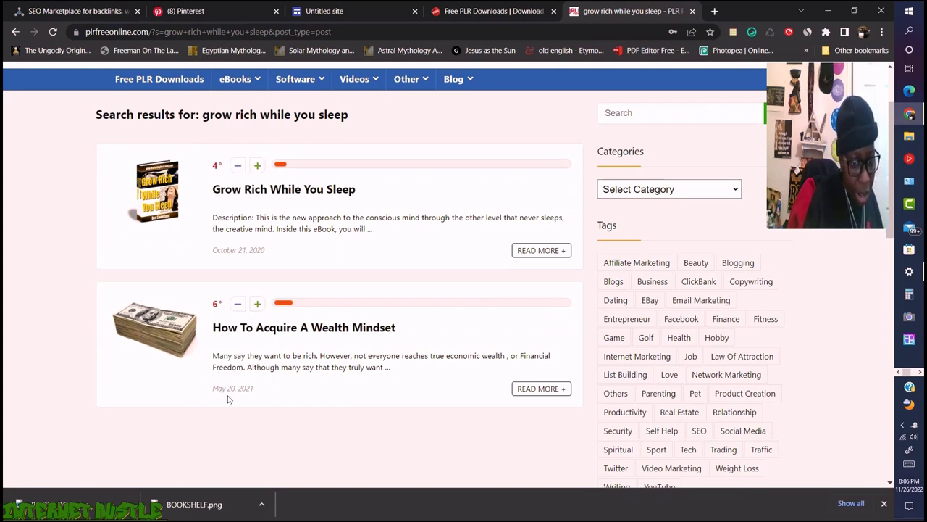
scroll(265, 399, up, 1)
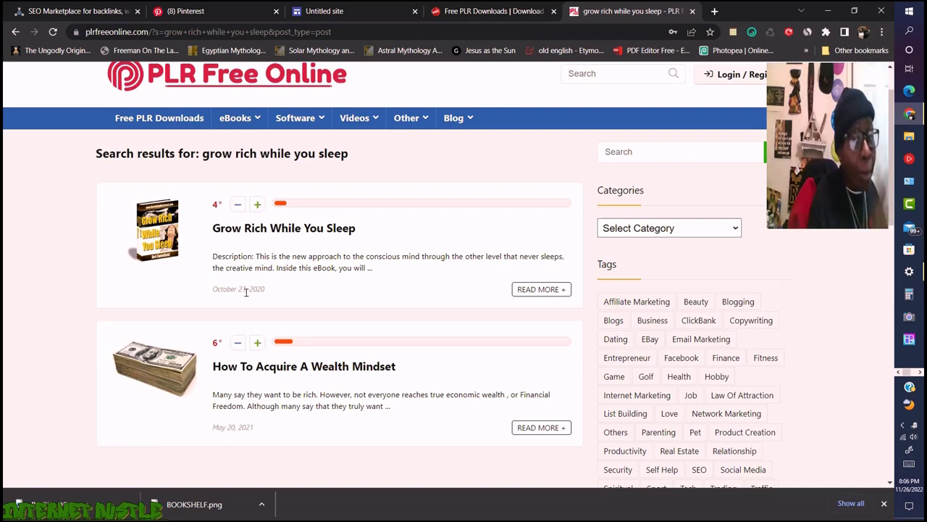
click(293, 231)
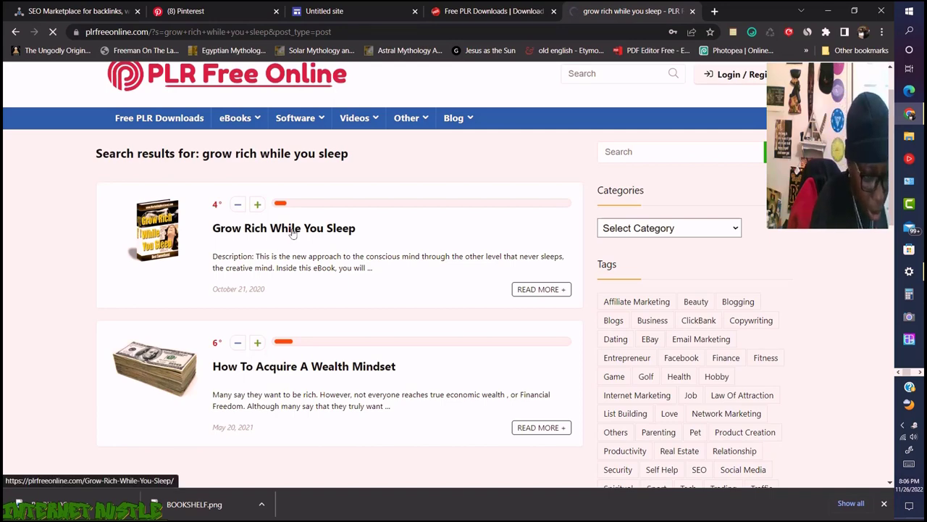
Step: Copy the e-book's description text, from "This is the new approach" through the line with the page and word counts
scroll(293, 233, down, 4)
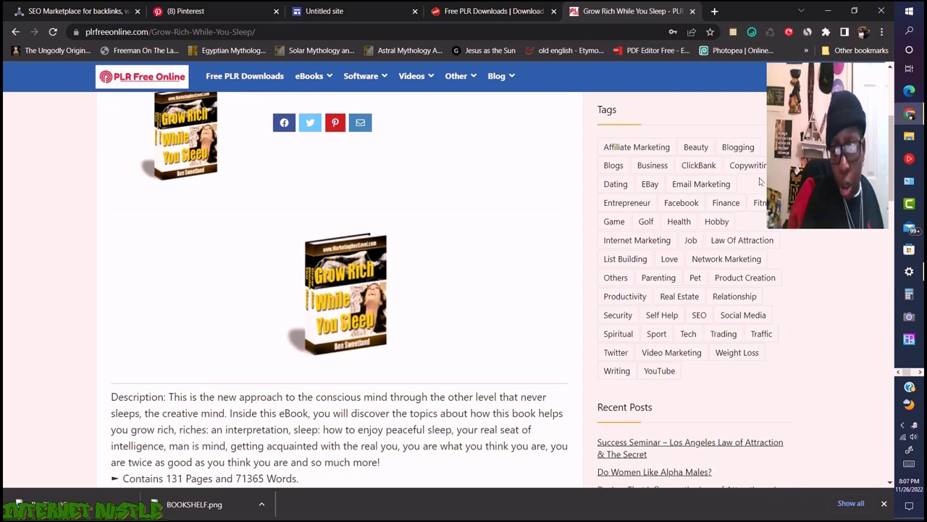
scroll(892, 176, down, 3)
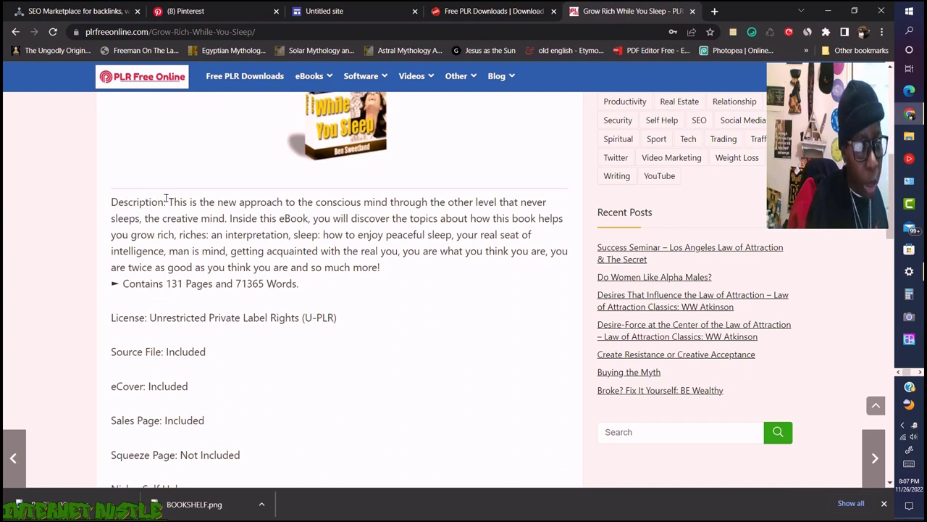
drag(168, 201, 337, 284)
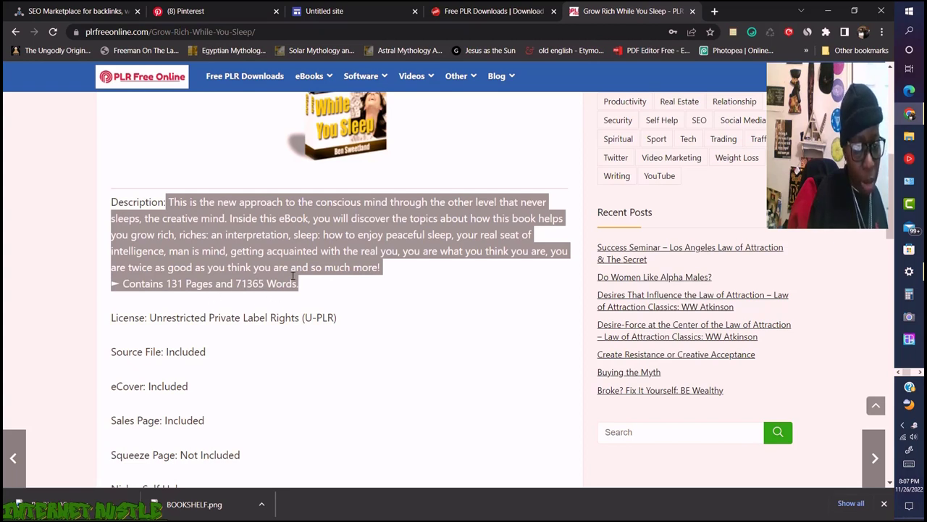
drag(251, 236, 258, 235)
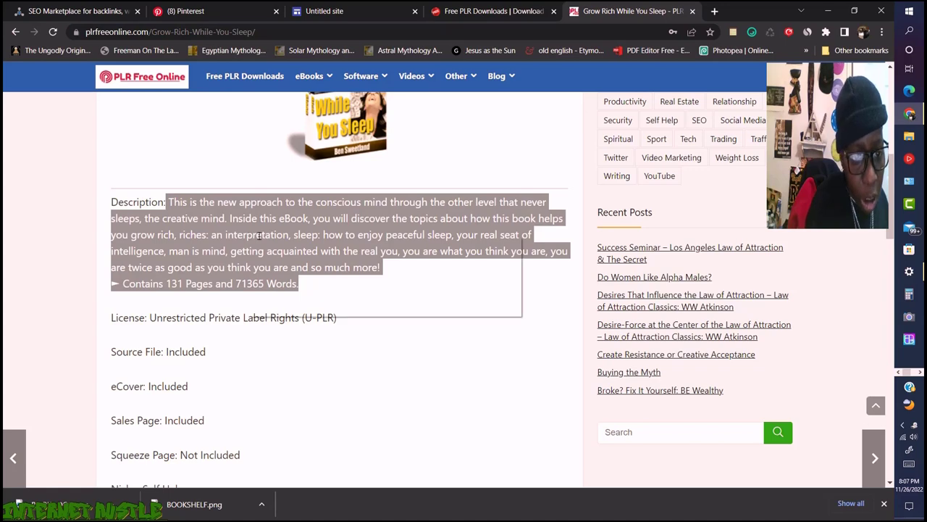
right_click(259, 235)
click(270, 245)
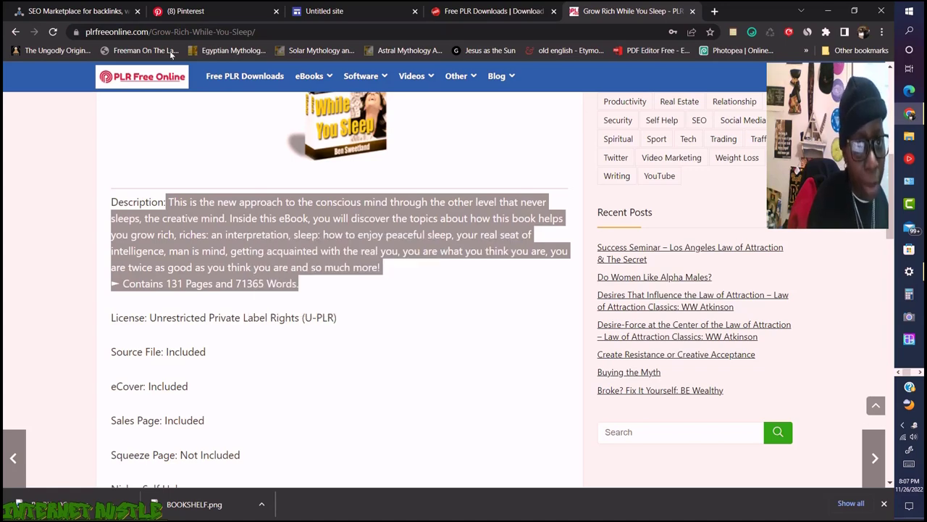
Step: Return to the Google Sites editor and paste the copied description into the heading text field below the Grow Rich While You Sleep cover
click(330, 13)
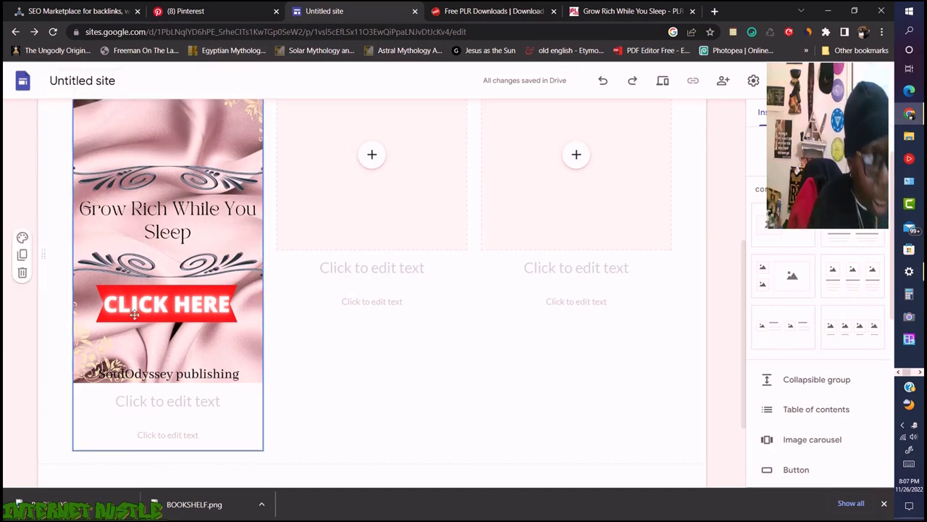
click(143, 406)
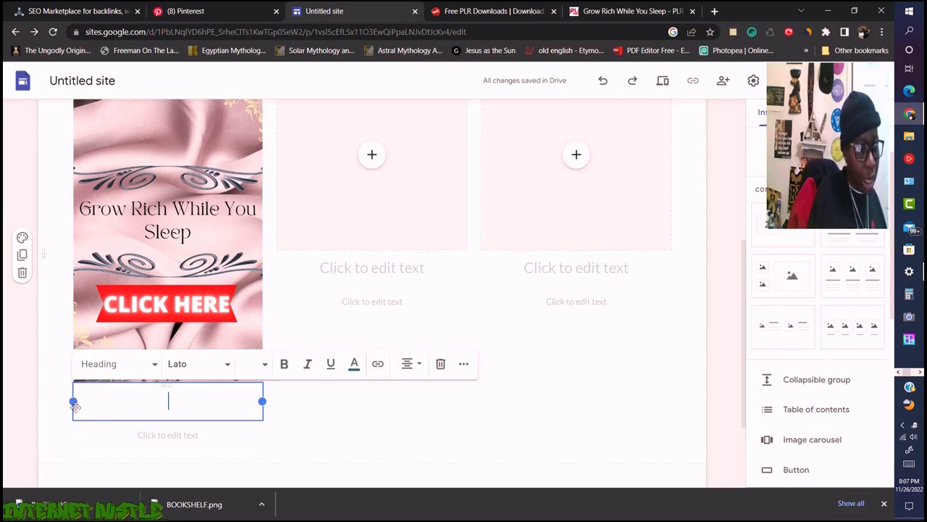
right_click(87, 404)
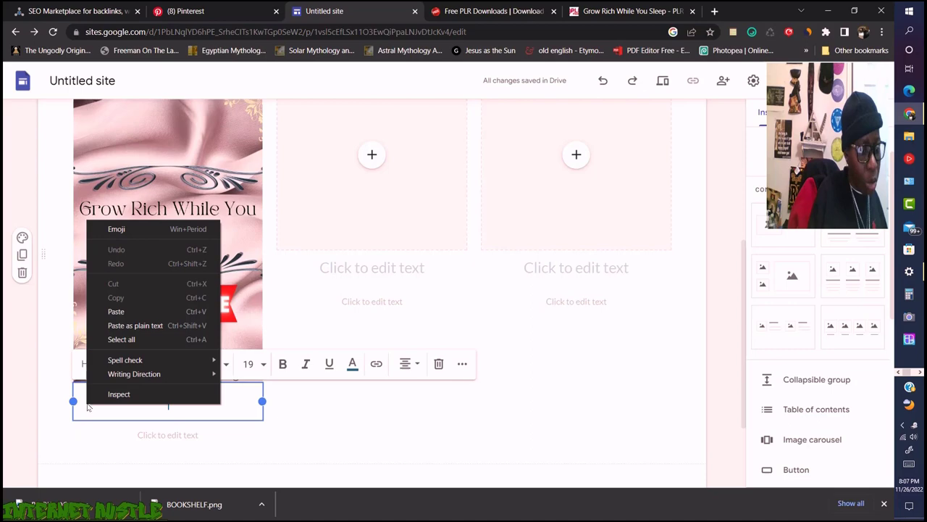
click(121, 311)
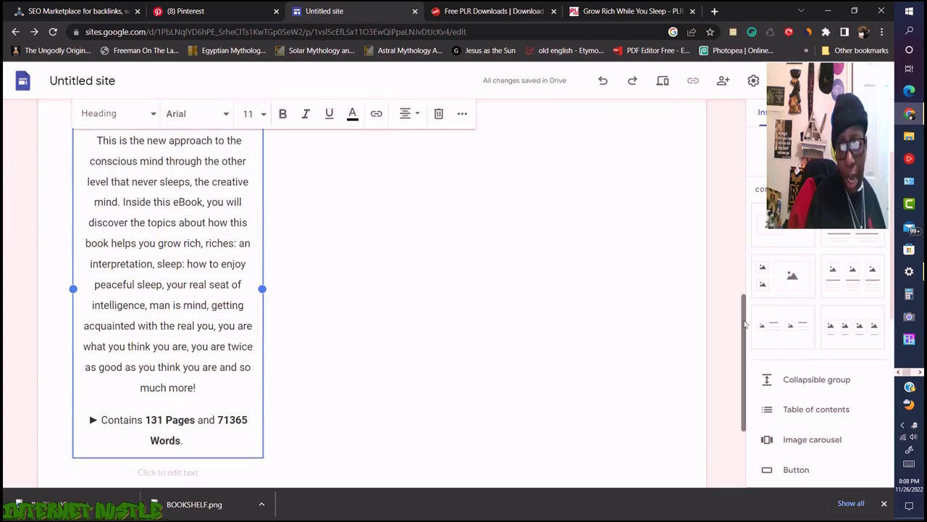
drag(746, 322, 758, 190)
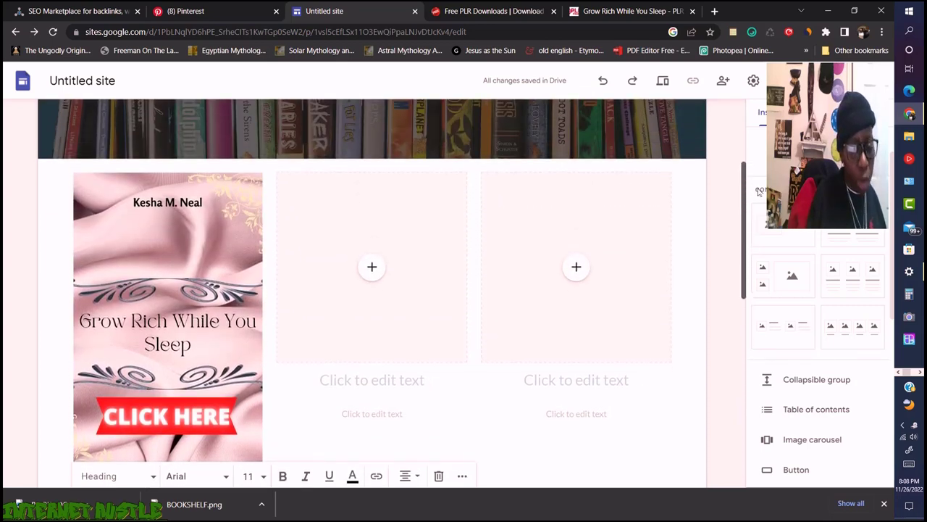
scroll(402, 362, down, 1)
click(403, 423)
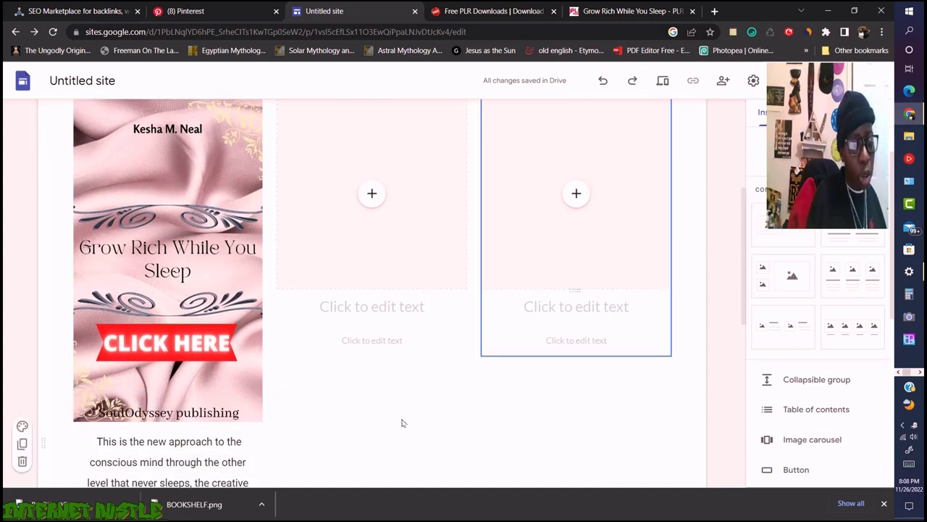
drag(742, 300, 747, 268)
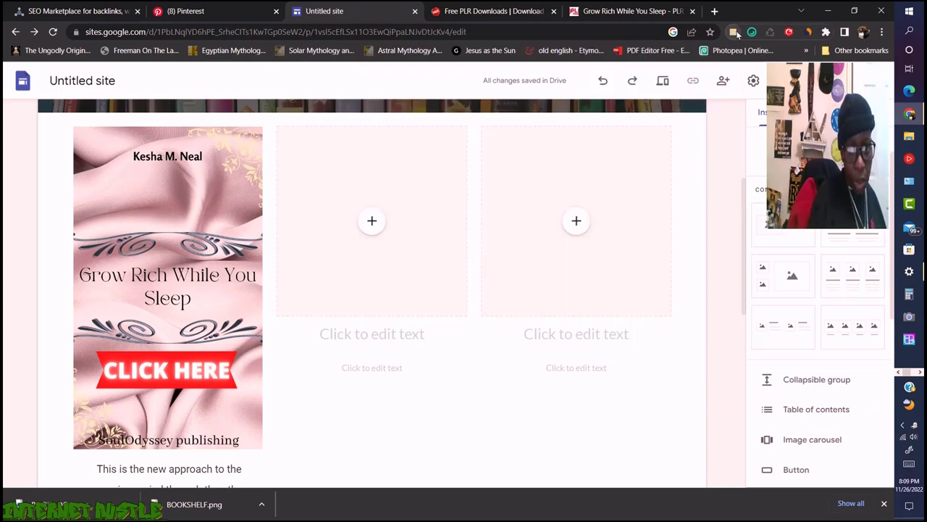
Step: Review the CPA locker, MediaFire and JustPaste.it links saved in the CPA AD DIRECTS note, and return to the book cover section
click(734, 32)
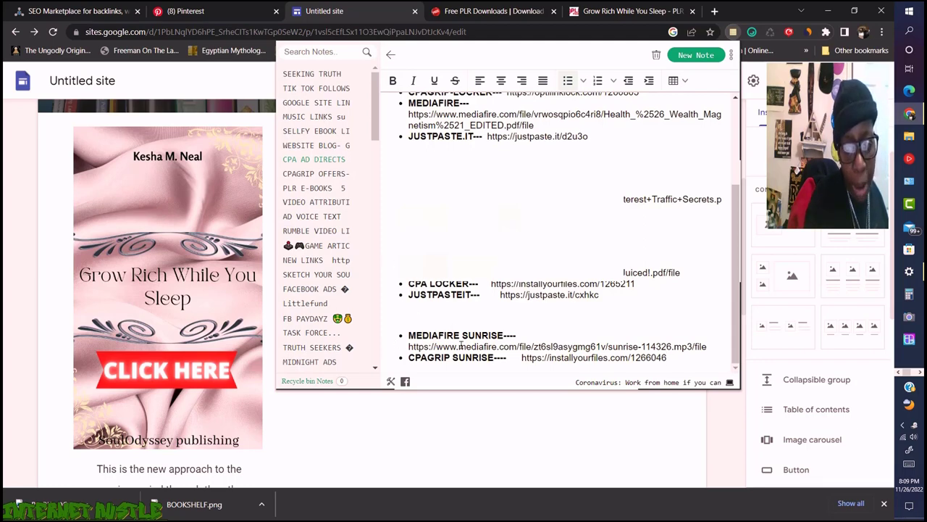
scroll(506, 326, up, 1)
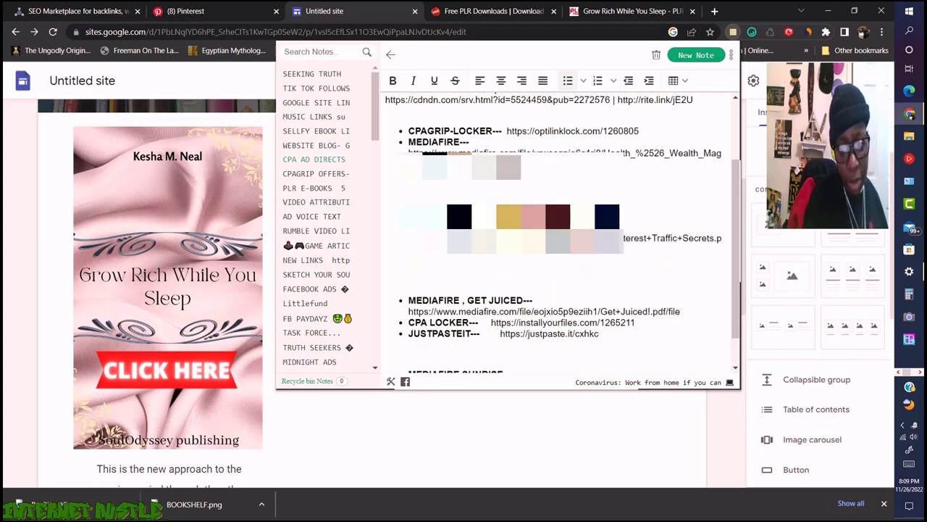
scroll(557, 232, up, 3)
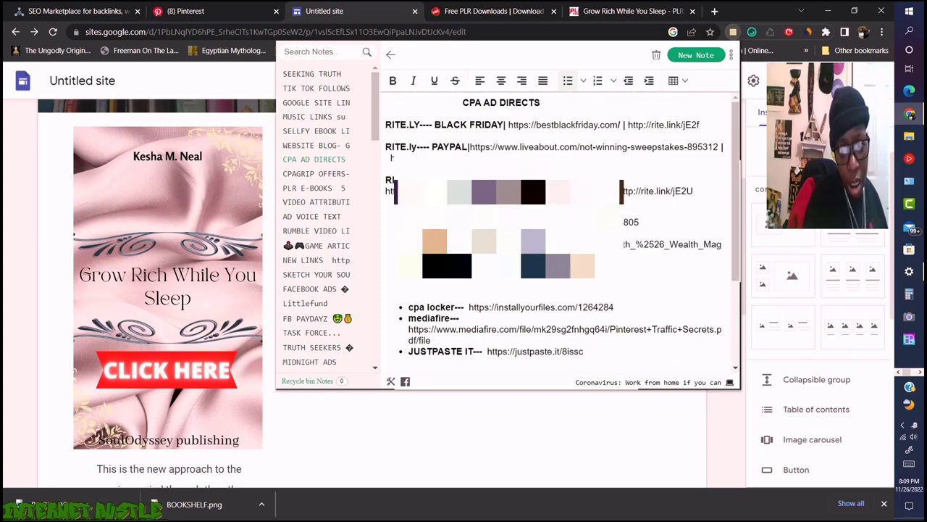
scroll(558, 232, down, 5)
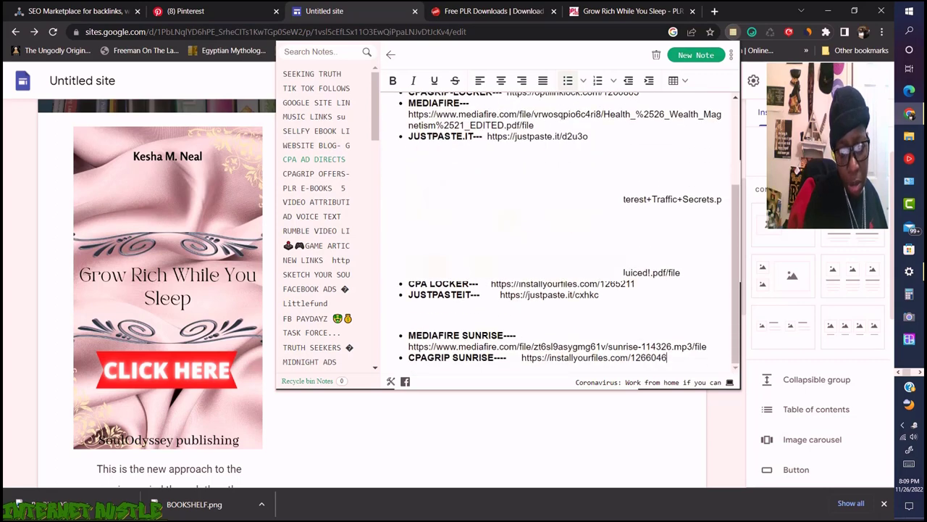
scroll(558, 232, up, 5)
scroll(558, 232, up, 1)
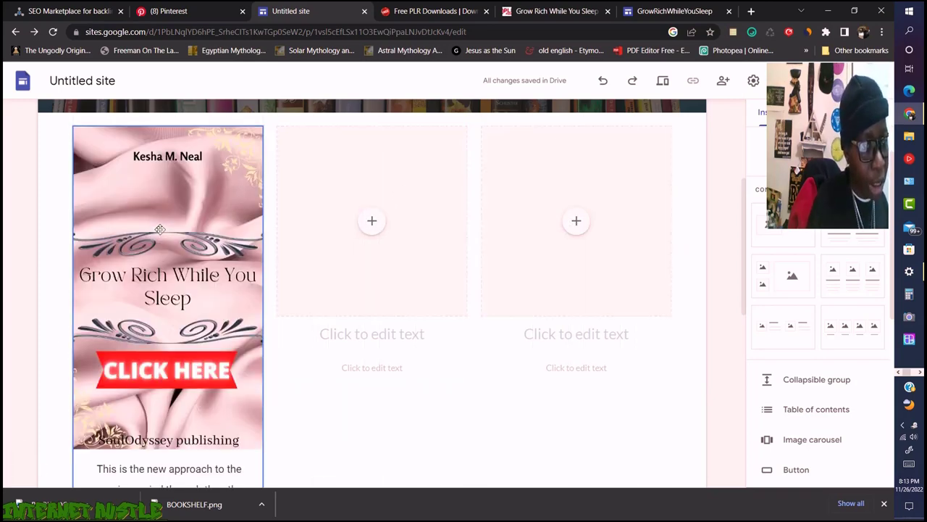
scroll(159, 230, up, 1)
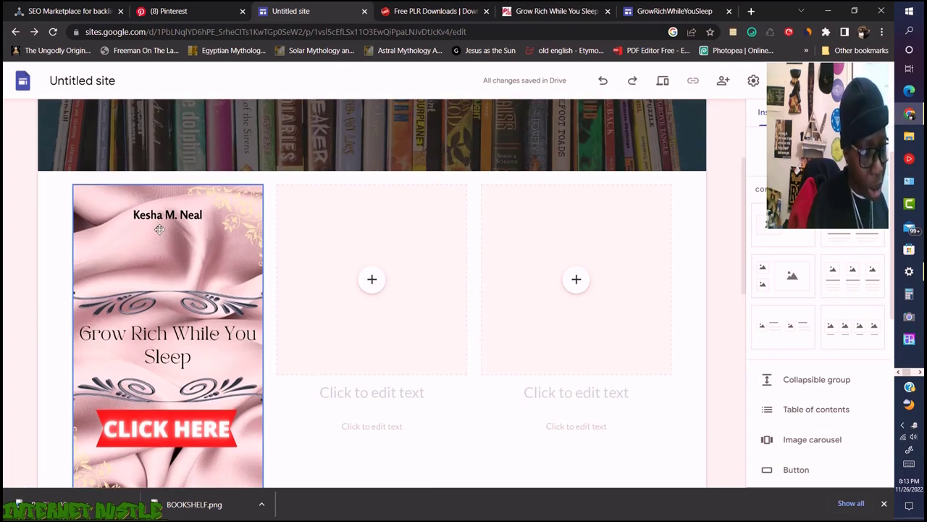